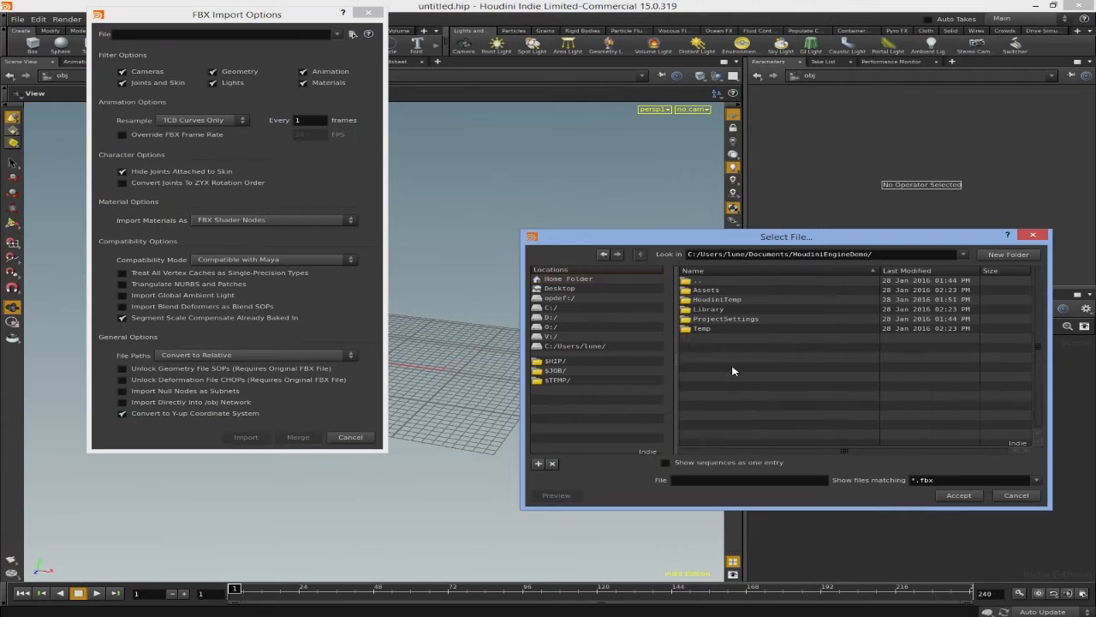
Choose Castle.FBX from the Assets folder and limit the FBX import filters to geometry only
{"action": "double_click", "coordinate": [700, 291]}
{"action": "double_click", "coordinate": [722, 347]}
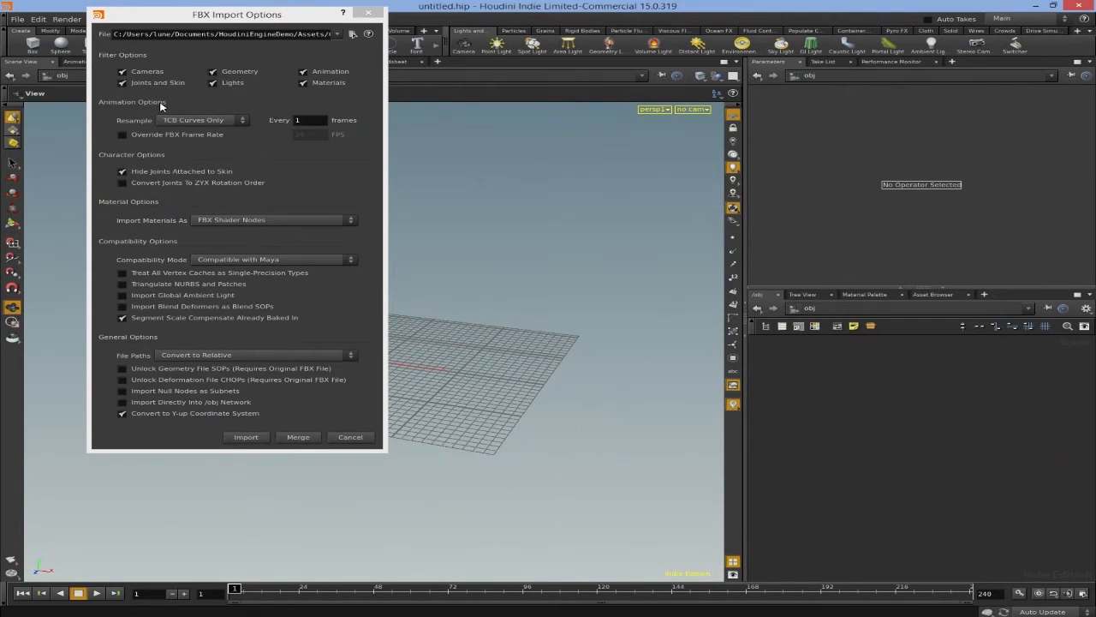
{"action": "left_click", "coordinate": [135, 73]}
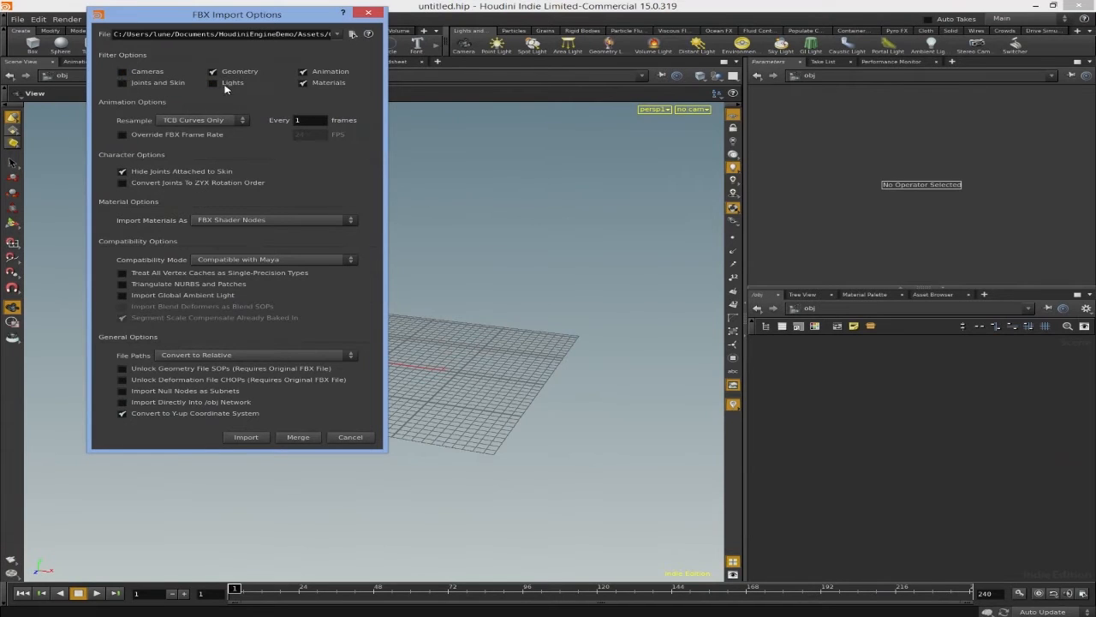
{"action": "left_click", "coordinate": [311, 74]}
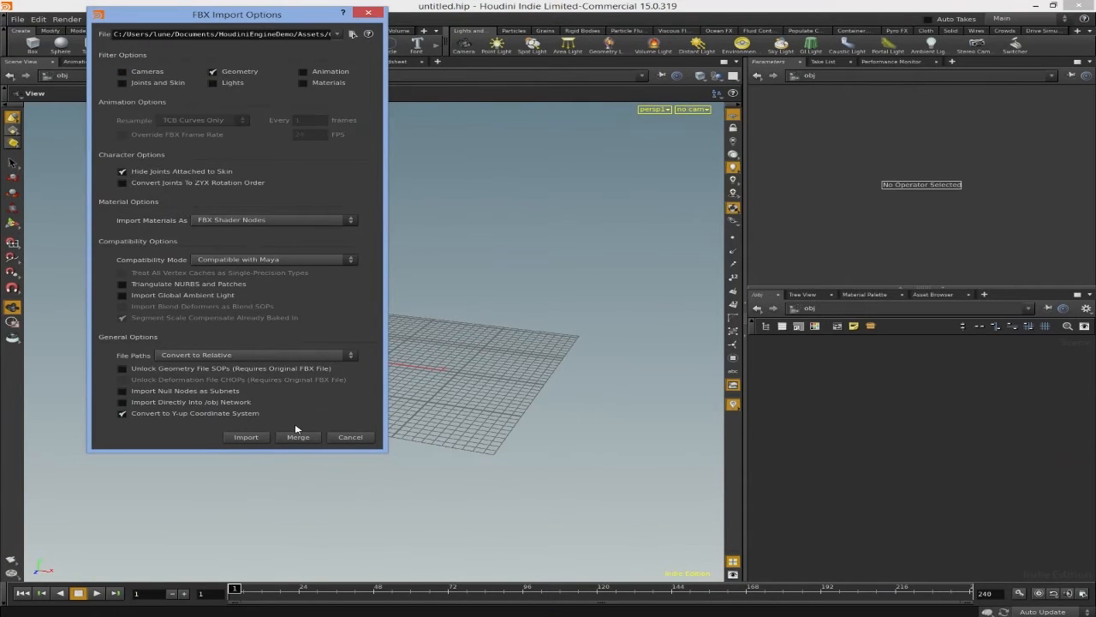
Import the FBX into a new scene, discarding the unsaved changes, and close the Houdini Console
{"action": "left_click", "coordinate": [247, 438]}
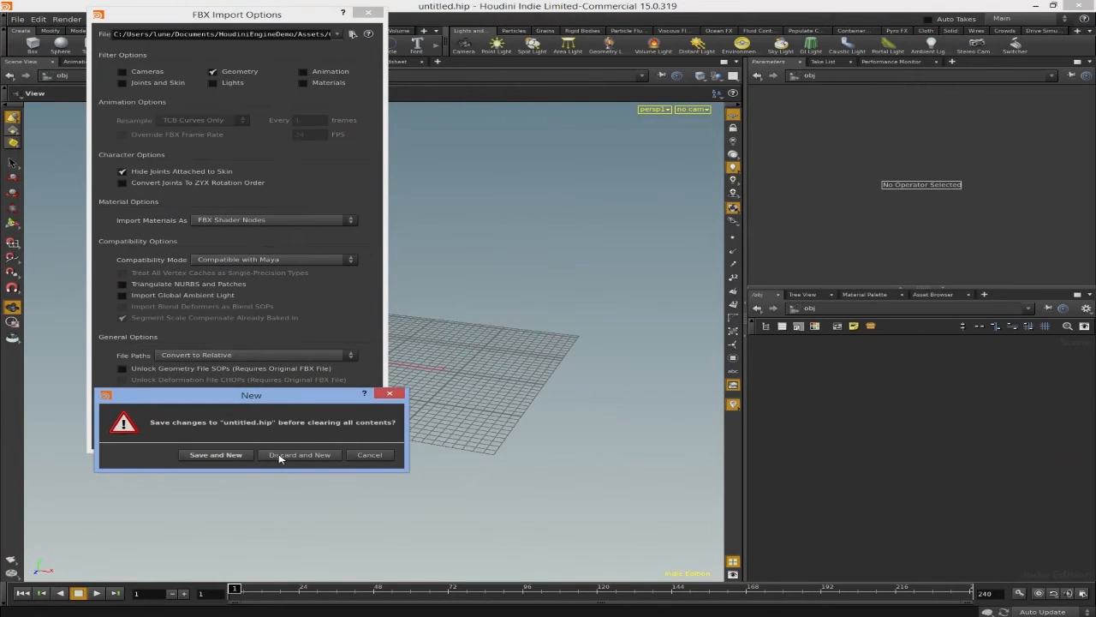
{"action": "left_click", "coordinate": [281, 455]}
{"action": "right_click_drag", "start_coordinate": [404, 451], "coordinate": [845, 570]}
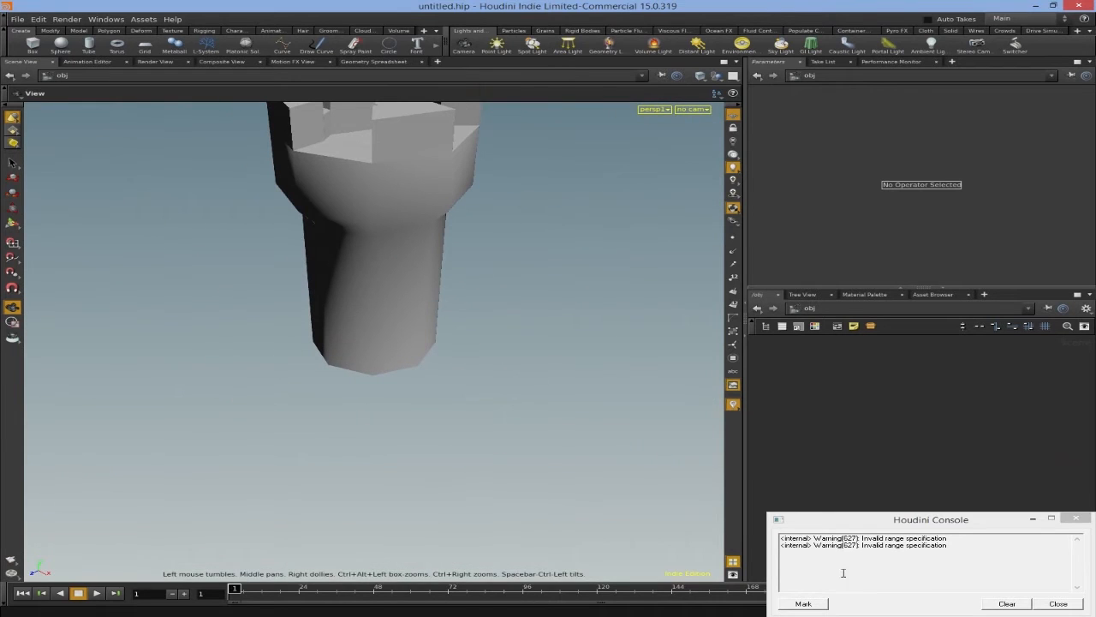
{"action": "left_click", "coordinate": [1081, 521]}
{"action": "left_click_drag", "start_coordinate": [462, 396], "coordinate": [614, 432]}
Inside the Castle_FBX subnetwork's WallColumn geometry, copy the WallColumn file node and delete the original
{"action": "left_click_drag", "start_coordinate": [840, 572], "coordinate": [853, 399]}
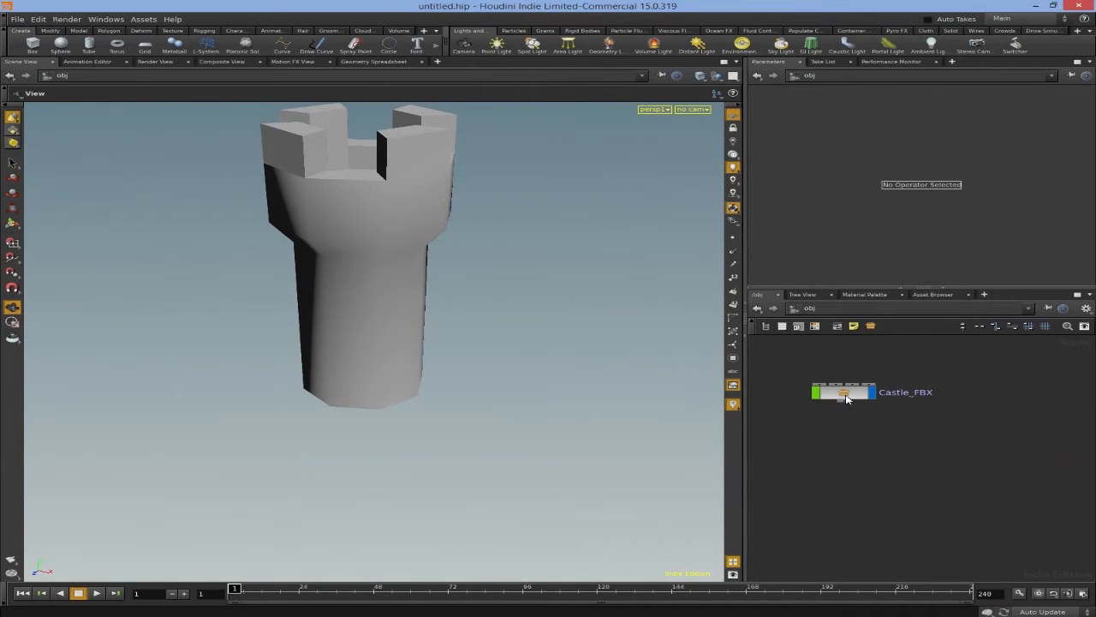
{"action": "double_click", "coordinate": [846, 394]}
{"action": "left_click_drag", "start_coordinate": [531, 375], "coordinate": [547, 416]}
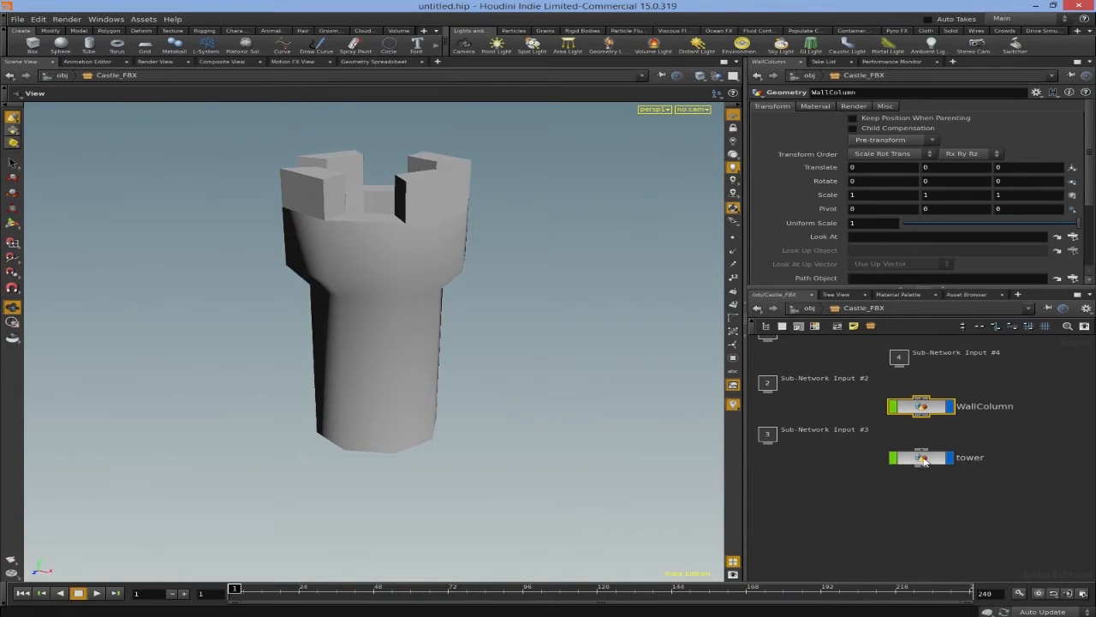
{"action": "double_click", "coordinate": [923, 408]}
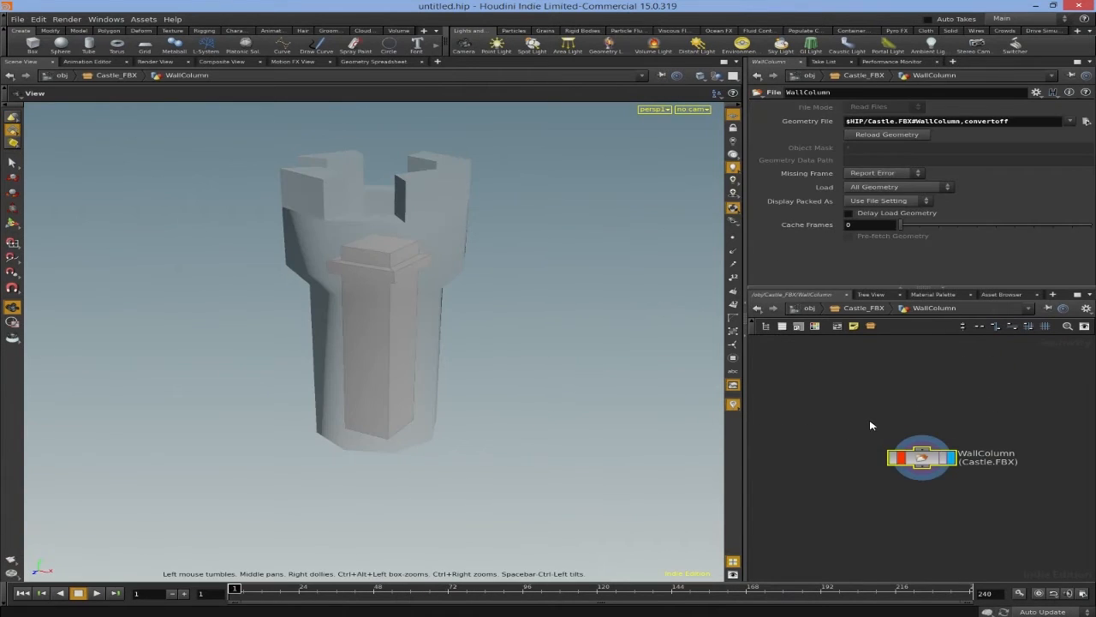
{"action": "right_click", "coordinate": [924, 457]}
{"action": "left_click", "coordinate": [777, 414]}
{"action": "left_click_drag", "start_coordinate": [821, 398], "coordinate": [992, 506]}
{"action": "key", "text": "Delete"}
Paste the WallColumn file node into the tower geometry network and lay it out beside the tower file node
{"action": "left_click", "coordinate": [863, 309]}
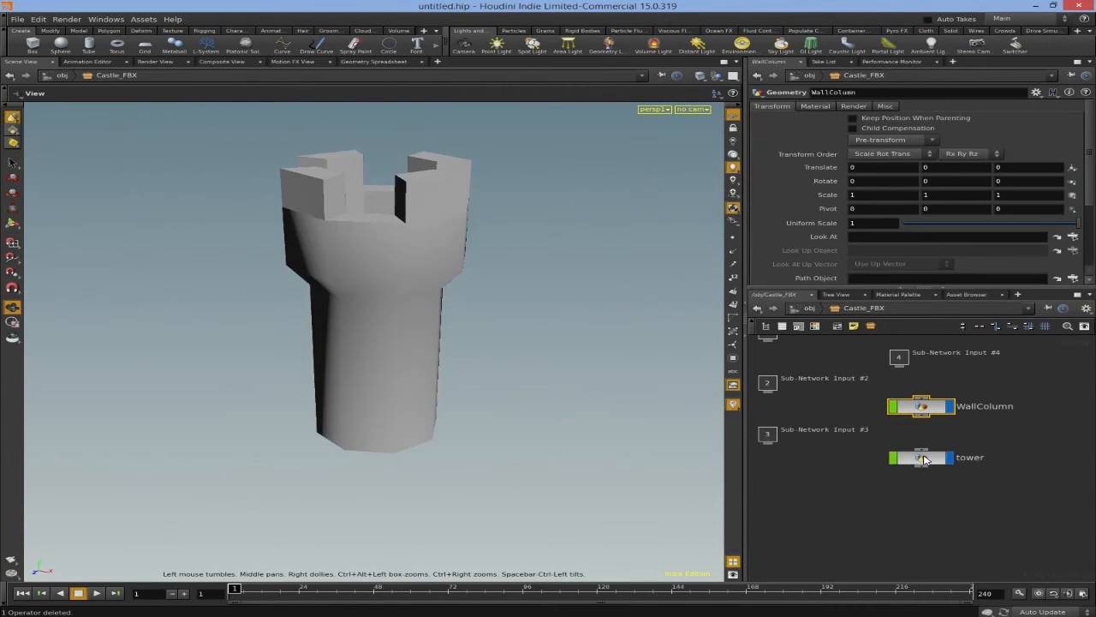
{"action": "double_click", "coordinate": [923, 460]}
{"action": "key", "text": "ctrl+v"}
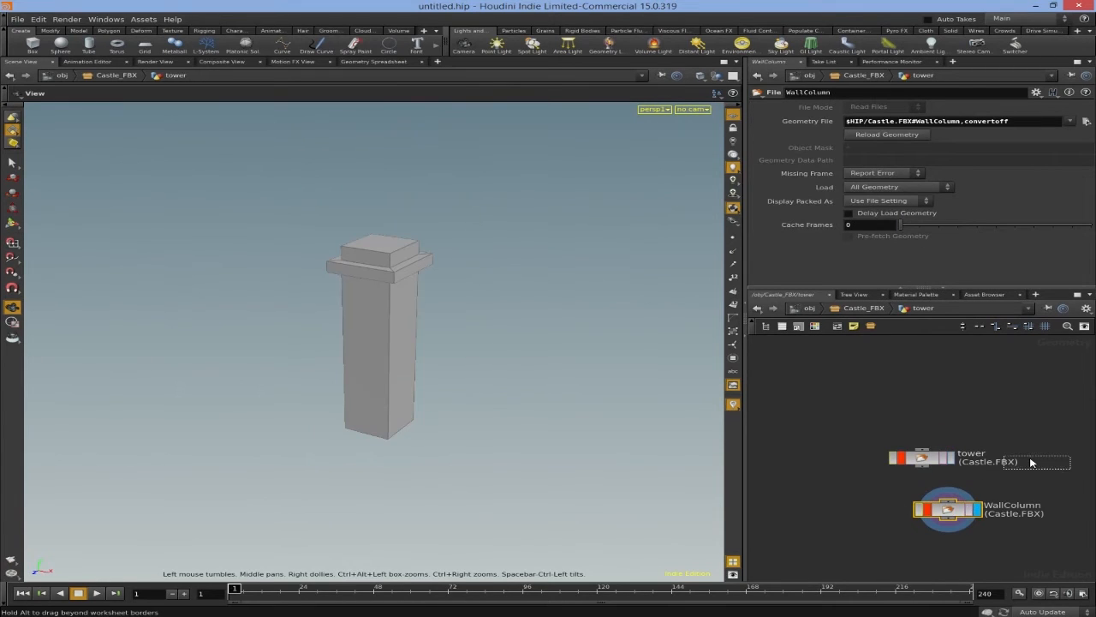
{"action": "key", "text": "l"}
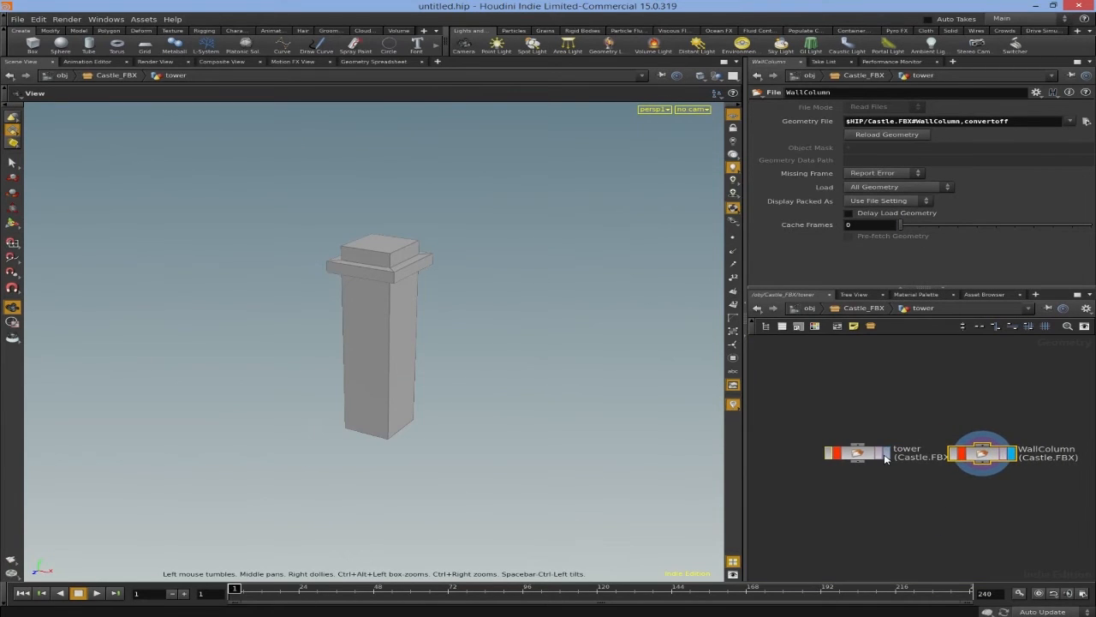
{"action": "left_click", "coordinate": [886, 456]}
{"action": "left_click", "coordinate": [1011, 454]}
Add a Transform node fed by the tower file node and display its result
{"action": "key", "text": "Tab"}
{"action": "type", "text": "trans"}
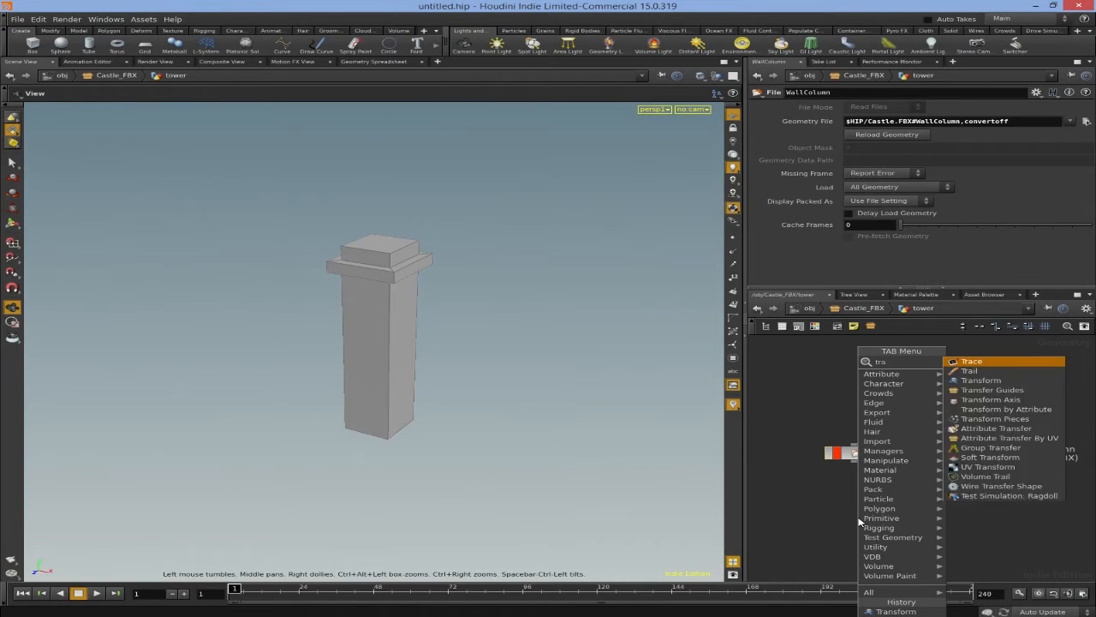
{"action": "key", "text": "Return"}
{"action": "left_click", "coordinate": [859, 521]}
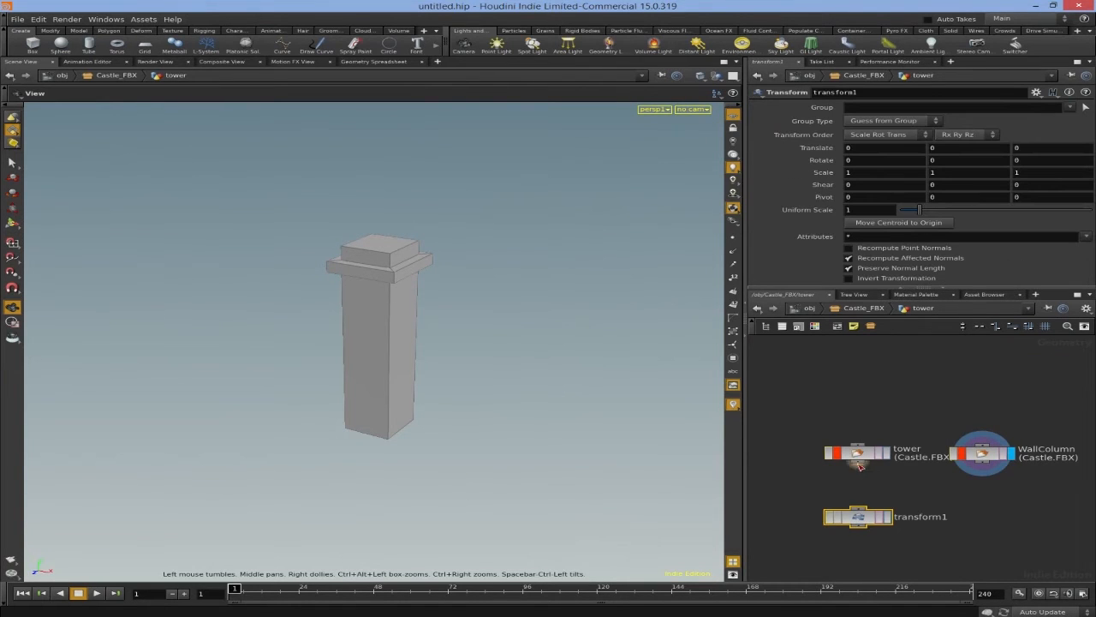
{"action": "left_click", "coordinate": [890, 520]}
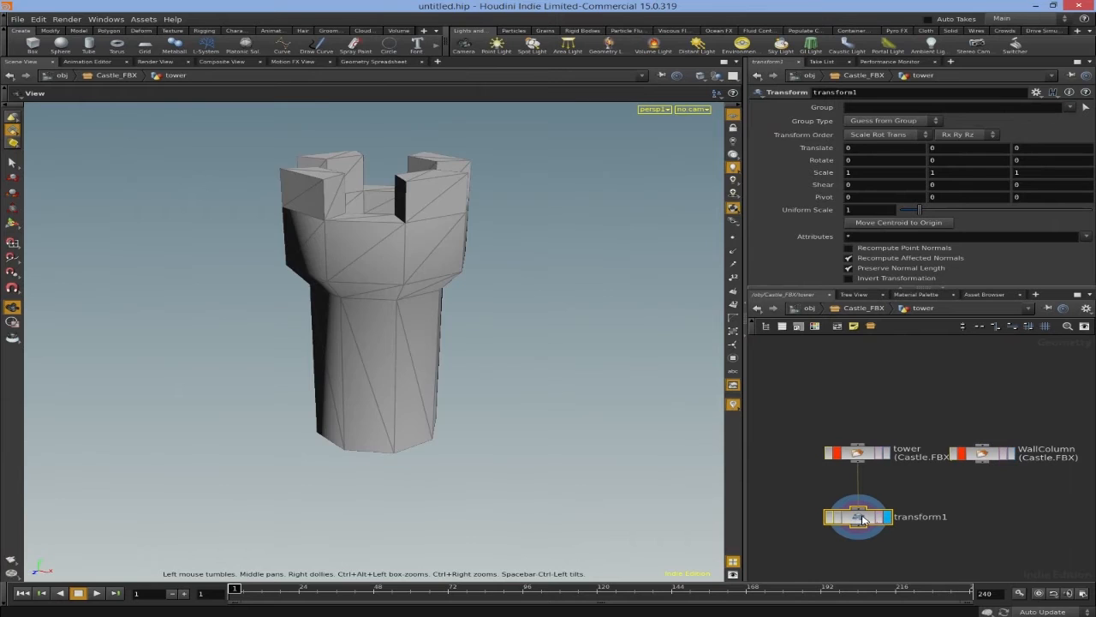
Try scaling the tower's Transform node to 0.1 in X and Z and 0.11 in Y
{"action": "left_click_drag", "start_coordinate": [884, 177], "coordinate": [814, 186]}
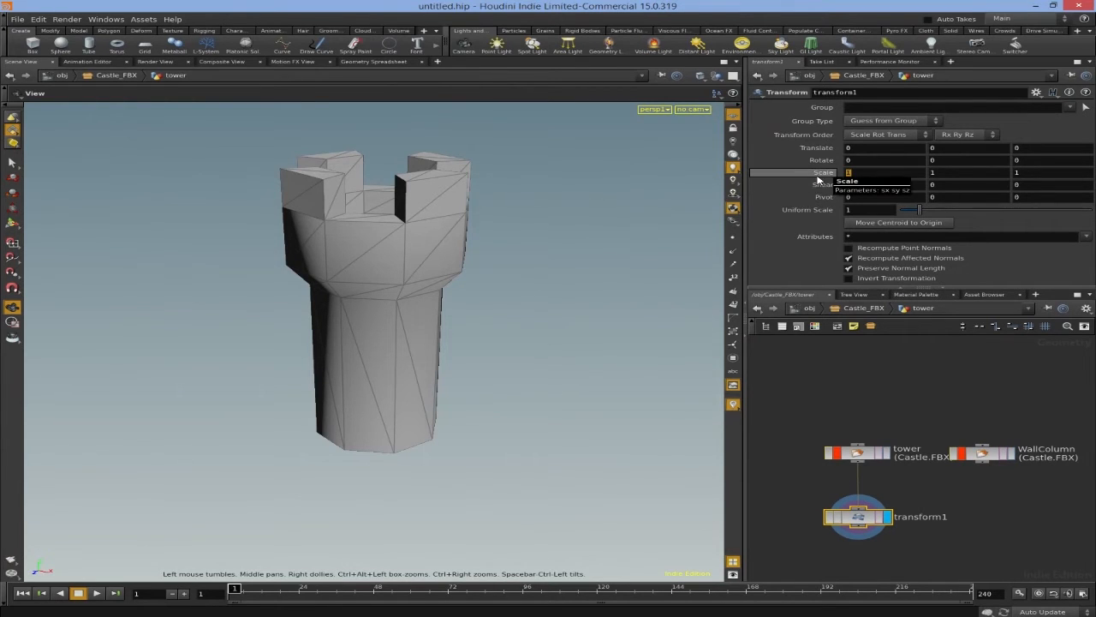
{"action": "type", "text": ".1"}
{"action": "key", "text": "Return"}
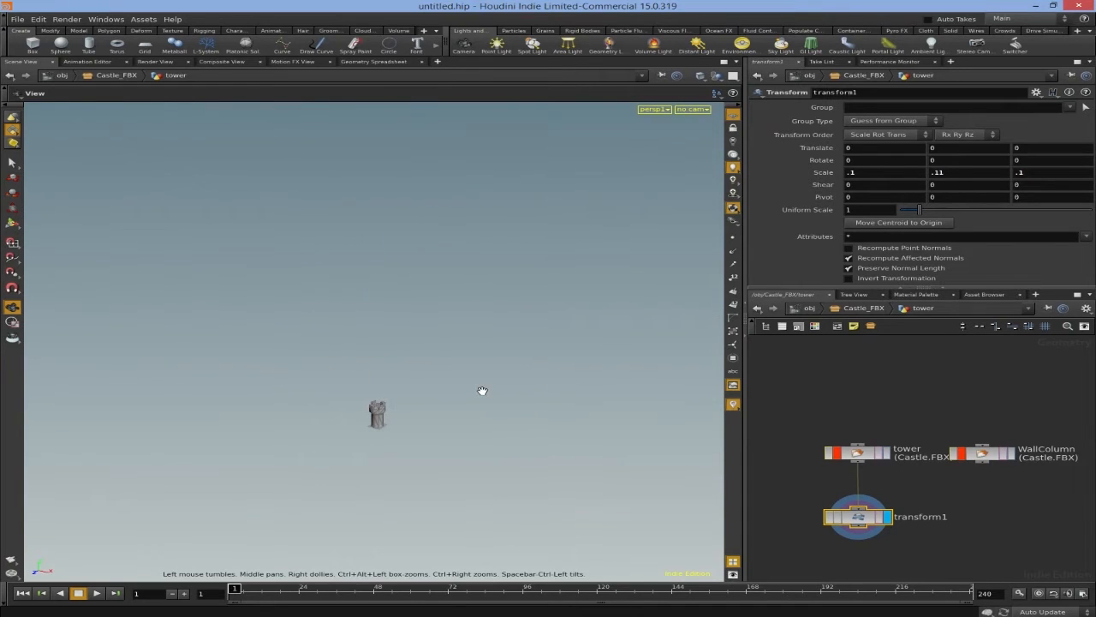
{"action": "key", "text": "h"}
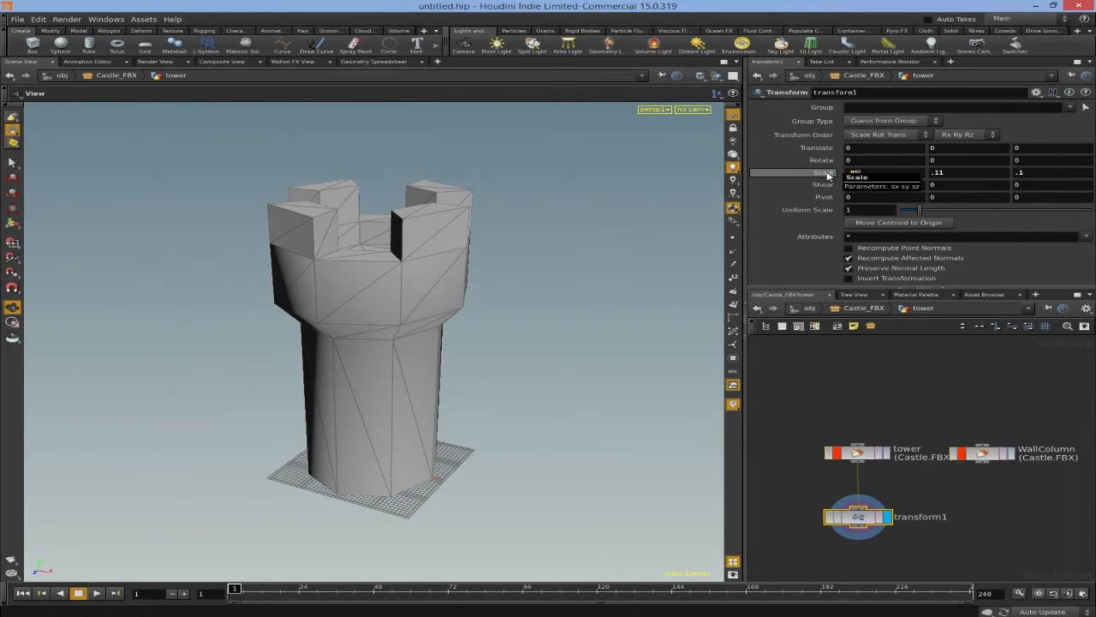
Set the tower's Transform scale to 0.05 on all three axes
{"action": "type", "text": ".05"}
{"action": "key", "text": "Tab"}
{"action": "type", "text": ".05"}
{"action": "key", "text": "Return"}
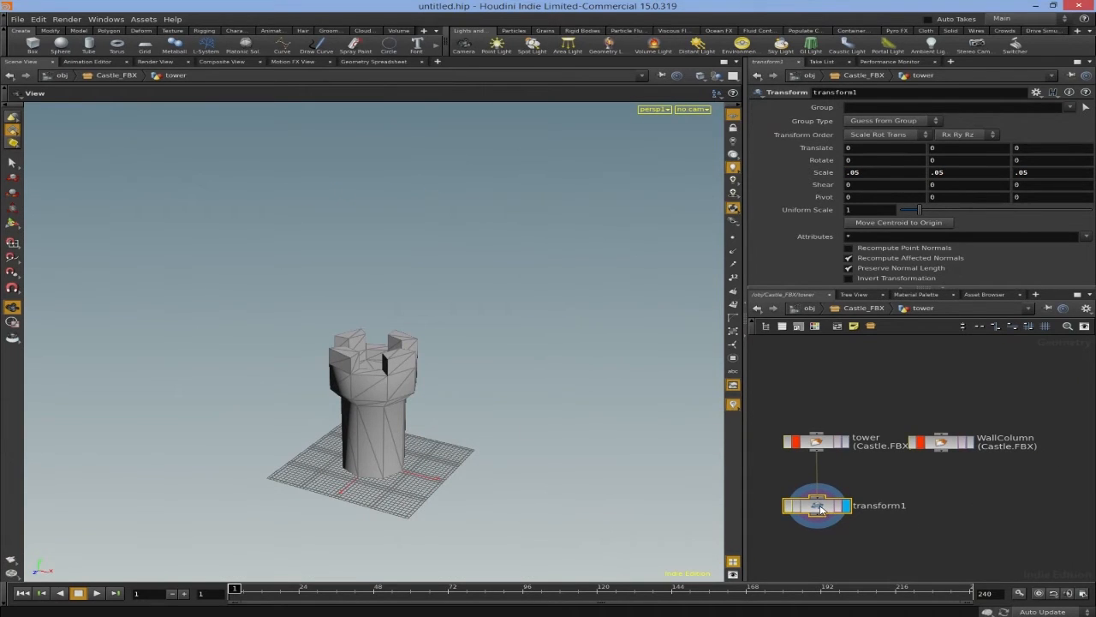
Duplicate the tower's Transform node, feed the copy from the WallColumn file node and display the scaled column
{"action": "key", "text": "ctrl+c"}
{"action": "key", "text": "ctrl+v"}
{"action": "left_click_drag", "start_coordinate": [834, 508], "coordinate": [956, 508]}
{"action": "left_click_drag", "start_coordinate": [940, 452], "coordinate": [938, 499]}
{"action": "middle_click_drag", "start_coordinate": [899, 492], "coordinate": [902, 466]}
{"action": "right_click_drag", "start_coordinate": [486, 459], "coordinate": [489, 549]}
{"action": "right_click_drag", "start_coordinate": [475, 497], "coordinate": [472, 384]}
{"action": "middle_click_drag", "start_coordinate": [472, 385], "coordinate": [456, 323]}
{"action": "mouse_move", "coordinate": [455, 323]}
{"action": "right_mouse_down"}
{"action": "mouse_move", "coordinate": [443, 269]}
{"action": "mouse_move", "coordinate": [450, 303]}
{"action": "right_mouse_up"}
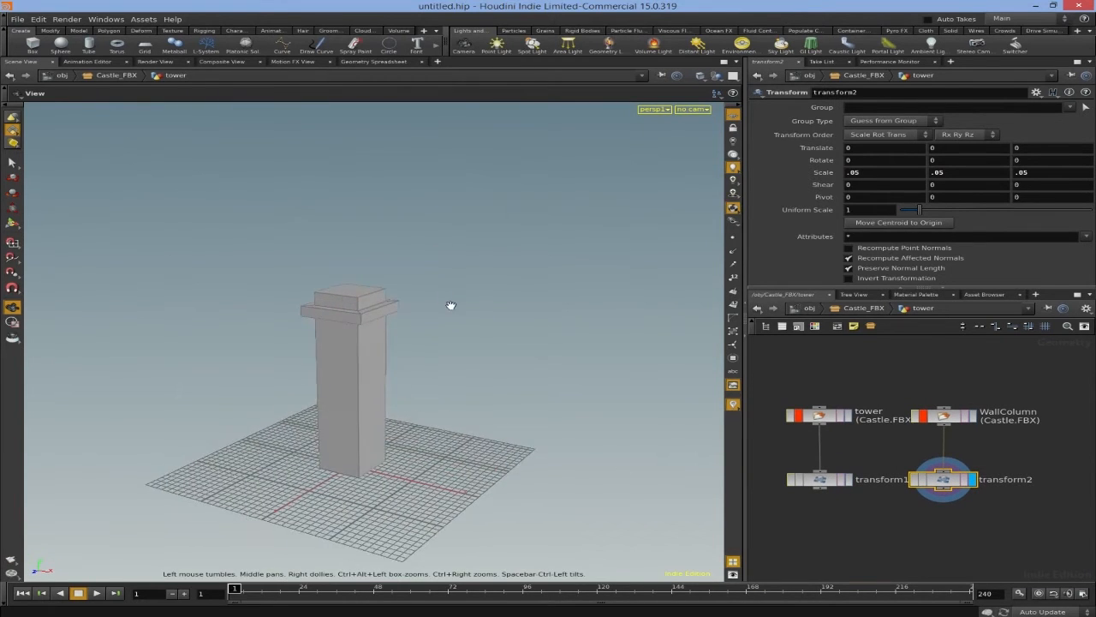
{"action": "left_click_drag", "start_coordinate": [450, 303], "coordinate": [468, 349]}
{"action": "middle_click_drag", "start_coordinate": [468, 349], "coordinate": [466, 330]}
{"action": "left_click_drag", "start_coordinate": [466, 330], "coordinate": [472, 335]}
{"action": "right_click_drag", "start_coordinate": [473, 335], "coordinate": [482, 314]}
Add a Line node below the existing nodes in the tower network and display it
{"action": "left_click", "coordinate": [889, 546]}
{"action": "scroll", "coordinate": [890, 549], "scroll_direction": "down", "scroll_amount": 4}
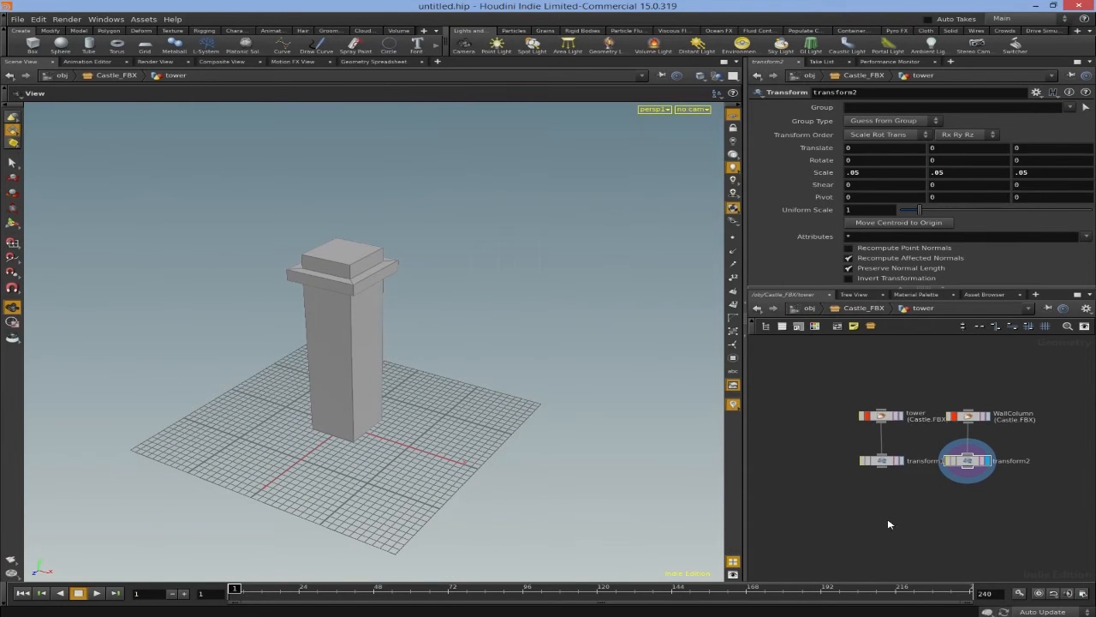
{"action": "key", "text": "Tab"}
{"action": "type", "text": "line"}
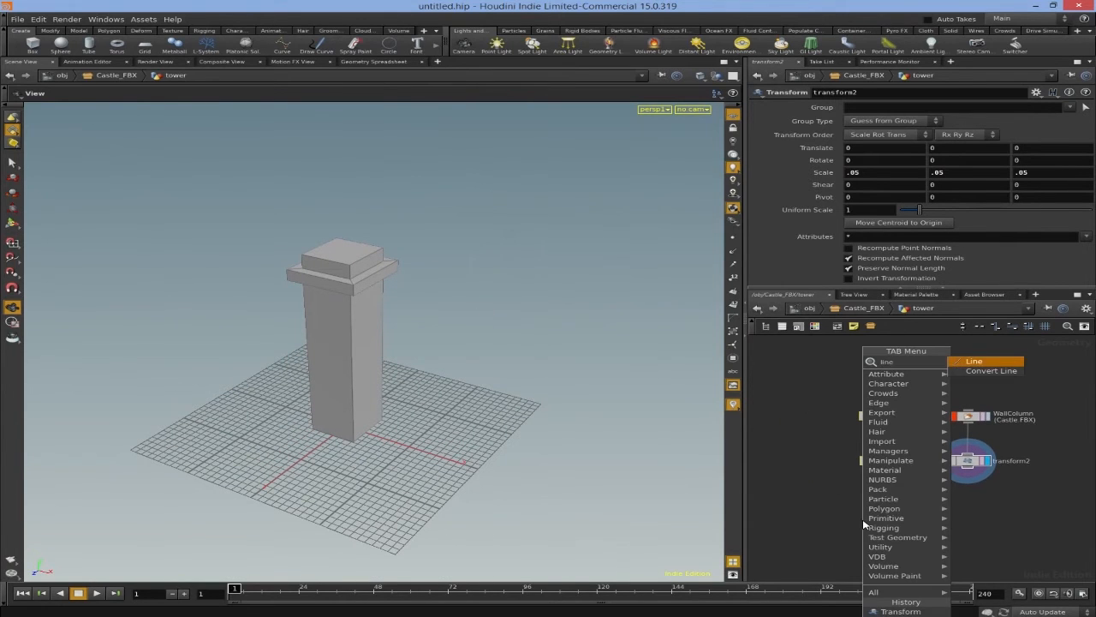
{"action": "key", "text": "Return"}
{"action": "left_click", "coordinate": [795, 510]}
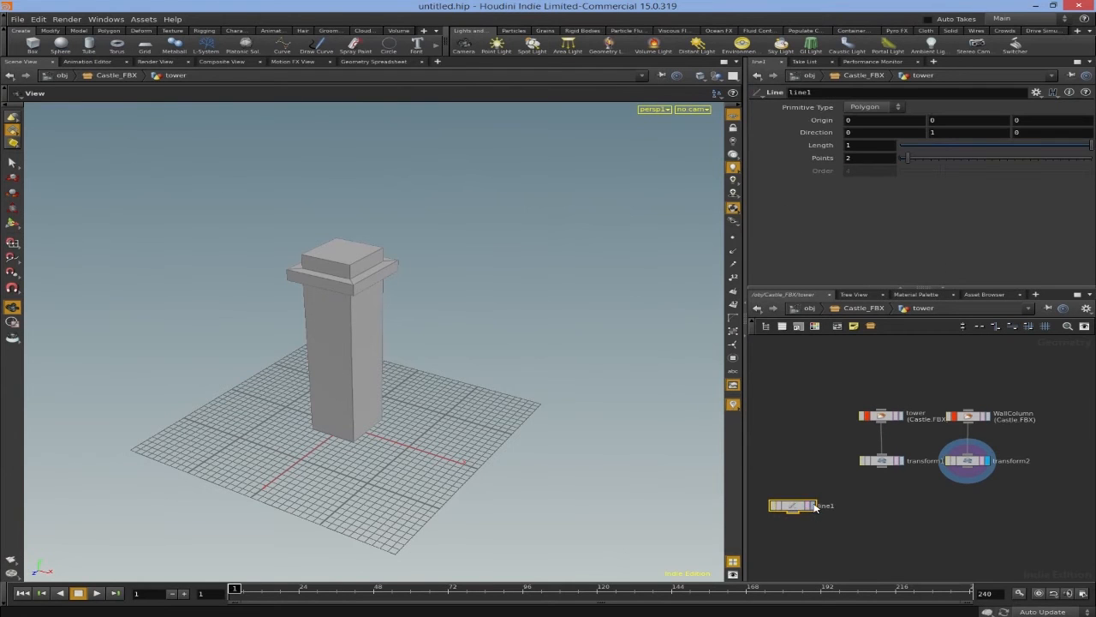
{"action": "left_click", "coordinate": [814, 506]}
Turn on point markers and point numbers in the viewport and set the line's length to 3.5
{"action": "left_click_drag", "start_coordinate": [435, 398], "coordinate": [460, 379]}
{"action": "left_click_drag", "start_coordinate": [635, 304], "coordinate": [536, 335]}
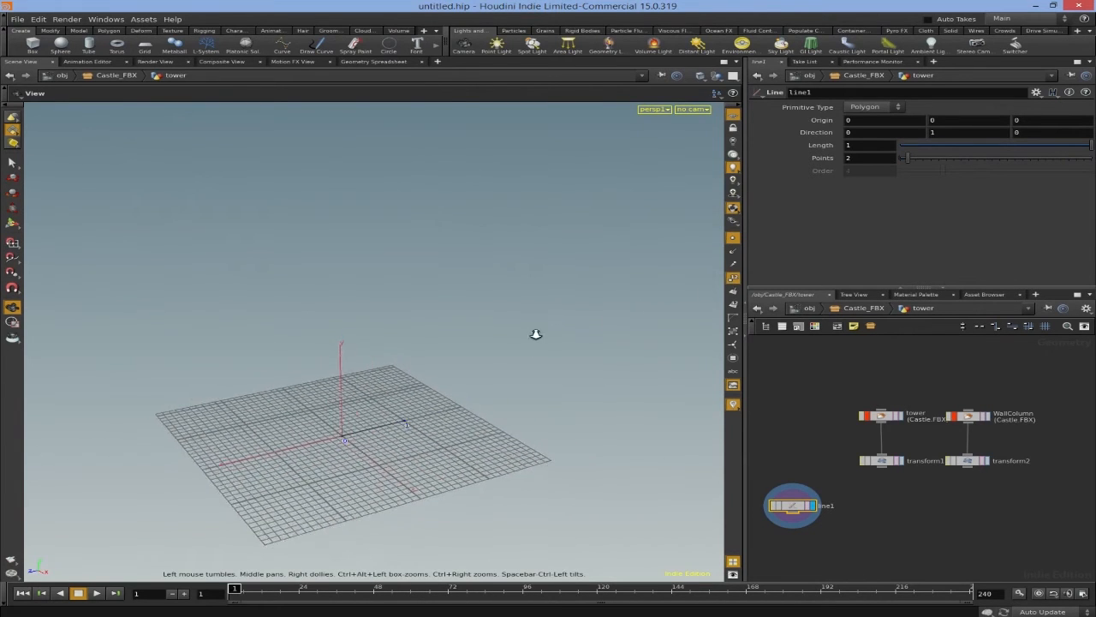
{"action": "right_click_drag", "start_coordinate": [536, 335], "coordinate": [529, 337]}
{"action": "left_click_drag", "start_coordinate": [527, 334], "coordinate": [481, 327]}
{"action": "right_click_drag", "start_coordinate": [481, 327], "coordinate": [560, 249]}
{"action": "middle_click_drag", "start_coordinate": [818, 146], "coordinate": [976, 142]}
{"action": "middle_click_drag", "start_coordinate": [490, 294], "coordinate": [223, 305]}
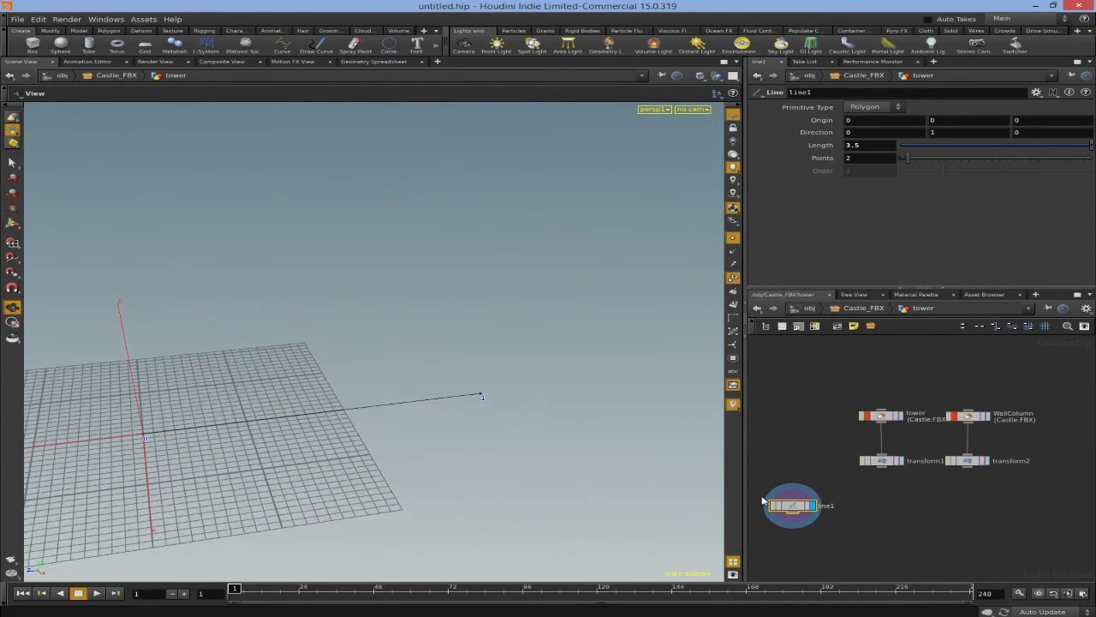
Add a Copy node that places the scaled tower on the line's points, and display its result
{"action": "key", "text": "h"}
{"action": "left_click_drag", "start_coordinate": [815, 507], "coordinate": [792, 462]}
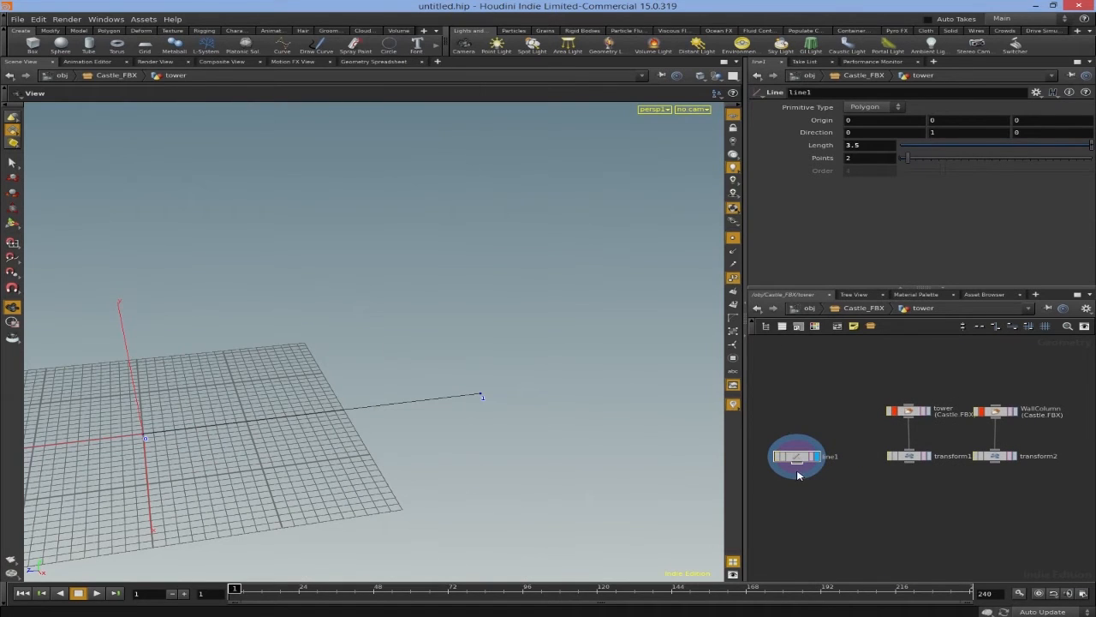
{"action": "key", "text": "Tab"}
{"action": "key", "text": "Escape"}
{"action": "left_click", "coordinate": [793, 509]}
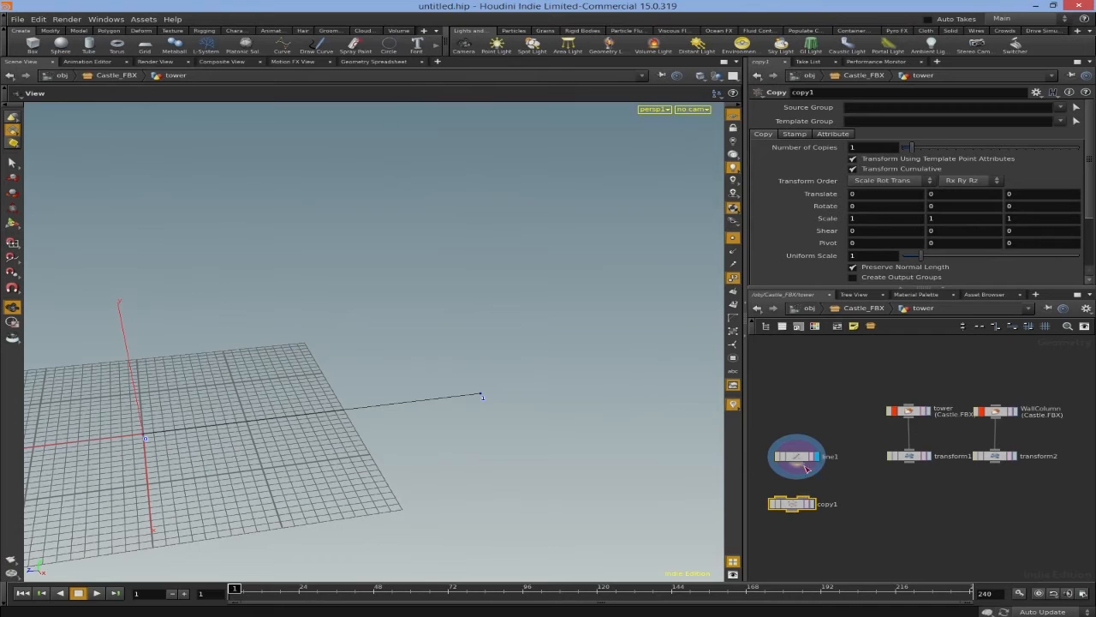
{"action": "left_click_drag", "start_coordinate": [908, 463], "coordinate": [786, 495]}
{"action": "left_click", "coordinate": [811, 504]}
{"action": "left_click_drag", "start_coordinate": [845, 511], "coordinate": [915, 518]}
Set the line's length to 9.3 to spread the towers apart, and hide the point numbers
{"action": "left_click_drag", "start_coordinate": [796, 455], "coordinate": [787, 468]}
{"action": "middle_click_drag", "start_coordinate": [804, 145], "coordinate": [45, 157]}
{"action": "right_click_drag", "start_coordinate": [361, 246], "coordinate": [474, 254]}
{"action": "left_click_drag", "start_coordinate": [475, 255], "coordinate": [387, 371]}
{"action": "left_click", "coordinate": [731, 280]}
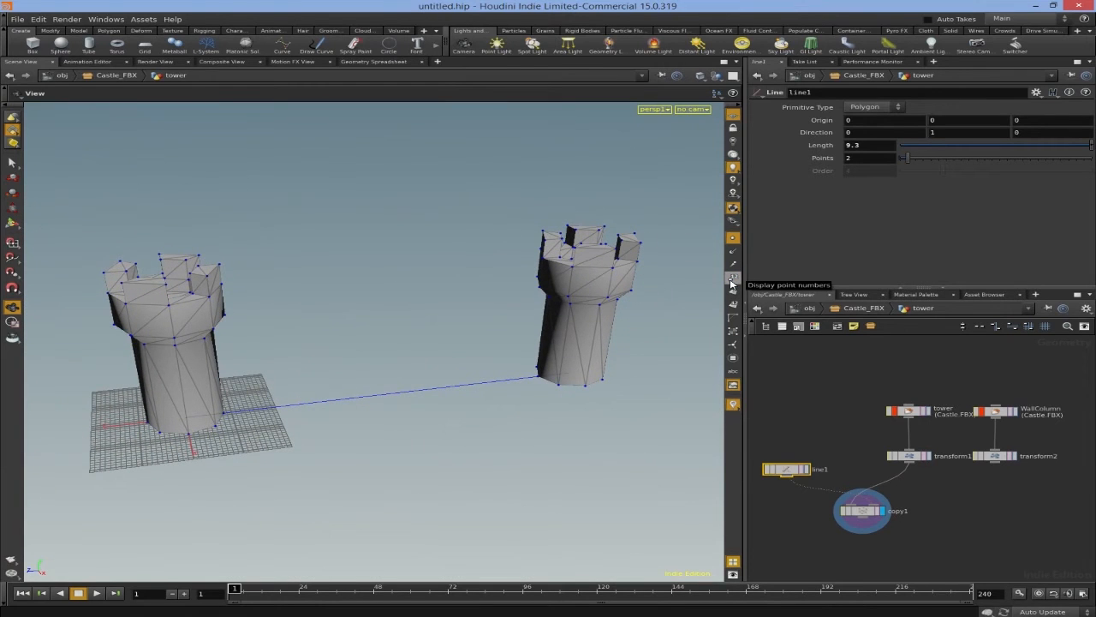
Add and display a Resample node fed by the line, with its maximum segment length set to 2.41
{"action": "mouse_move", "coordinate": [954, 511]}
{"action": "middle_mouse_down"}
{"action": "mouse_move", "coordinate": [932, 510]}
{"action": "mouse_move", "coordinate": [927, 531]}
{"action": "mouse_move", "coordinate": [959, 518]}
{"action": "middle_mouse_up"}
{"action": "left_click", "coordinate": [796, 504]}
{"action": "left_click_drag", "start_coordinate": [778, 461], "coordinate": [838, 505]}
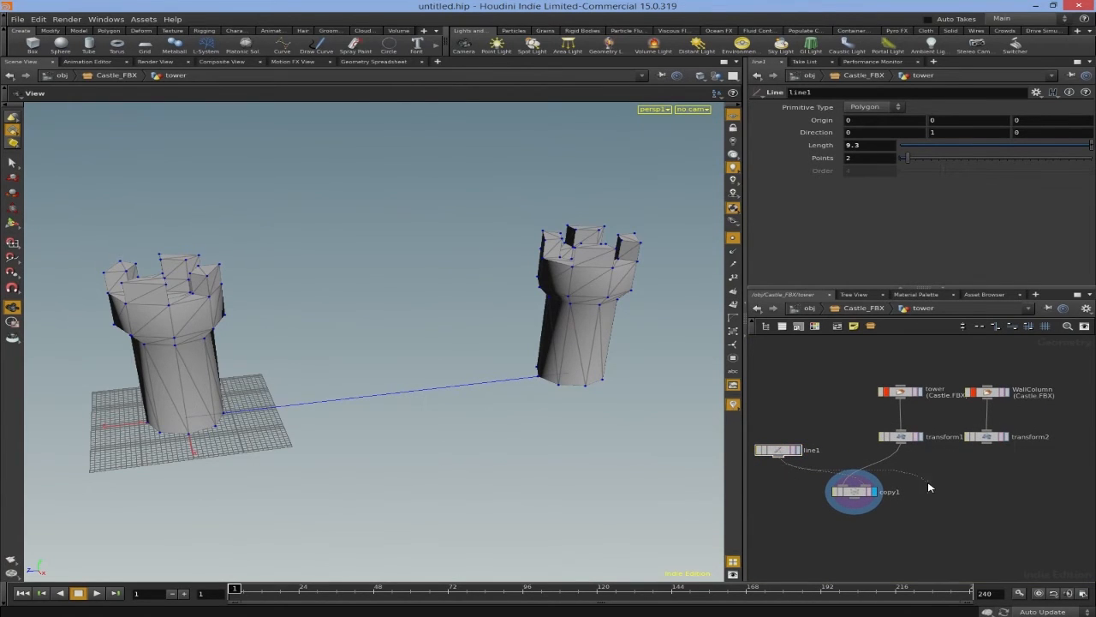
{"action": "key", "text": "Tab"}
{"action": "type", "text": "resa"}
{"action": "key", "text": "Return"}
{"action": "left_click", "coordinate": [939, 495]}
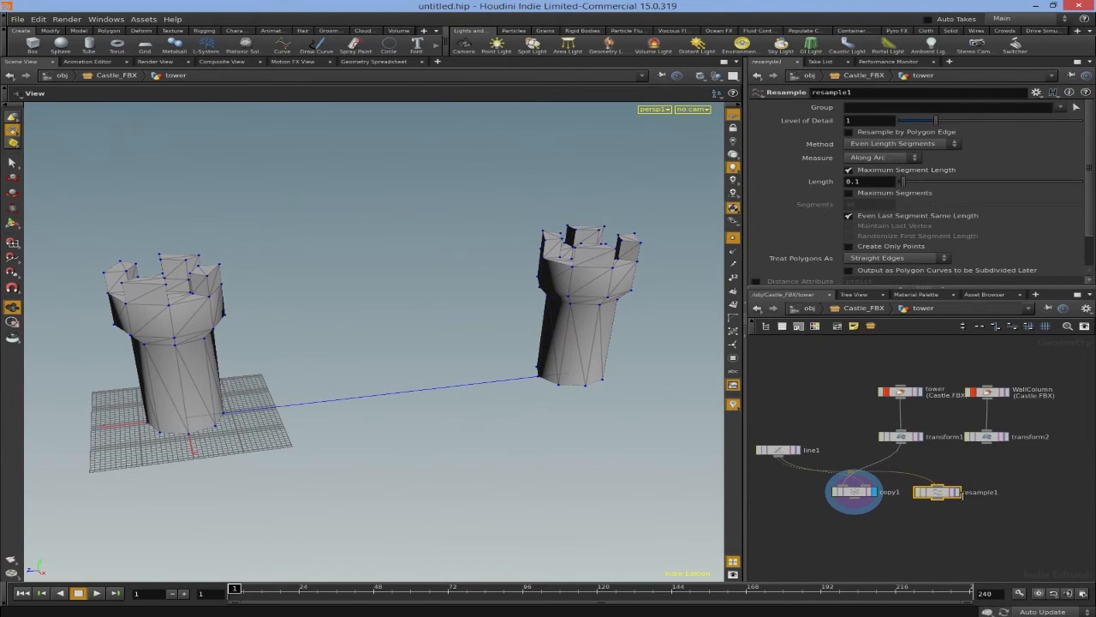
{"action": "left_click", "coordinate": [959, 493]}
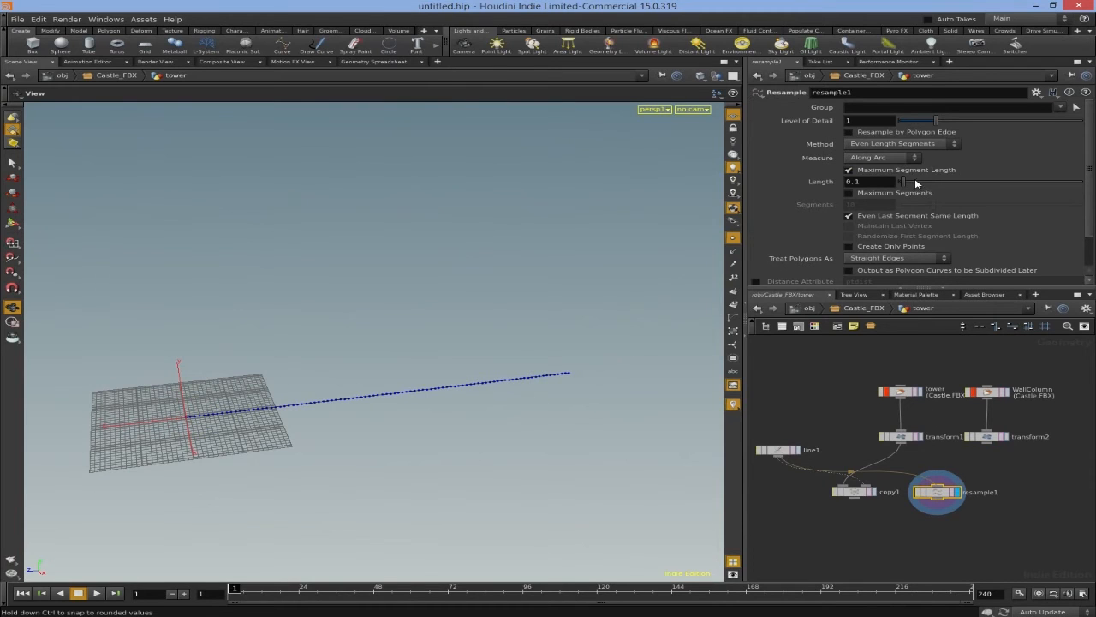
{"action": "left_click_drag", "start_coordinate": [917, 188], "coordinate": [988, 195]}
{"action": "middle_click_drag", "start_coordinate": [1028, 498], "coordinate": [1014, 475]}
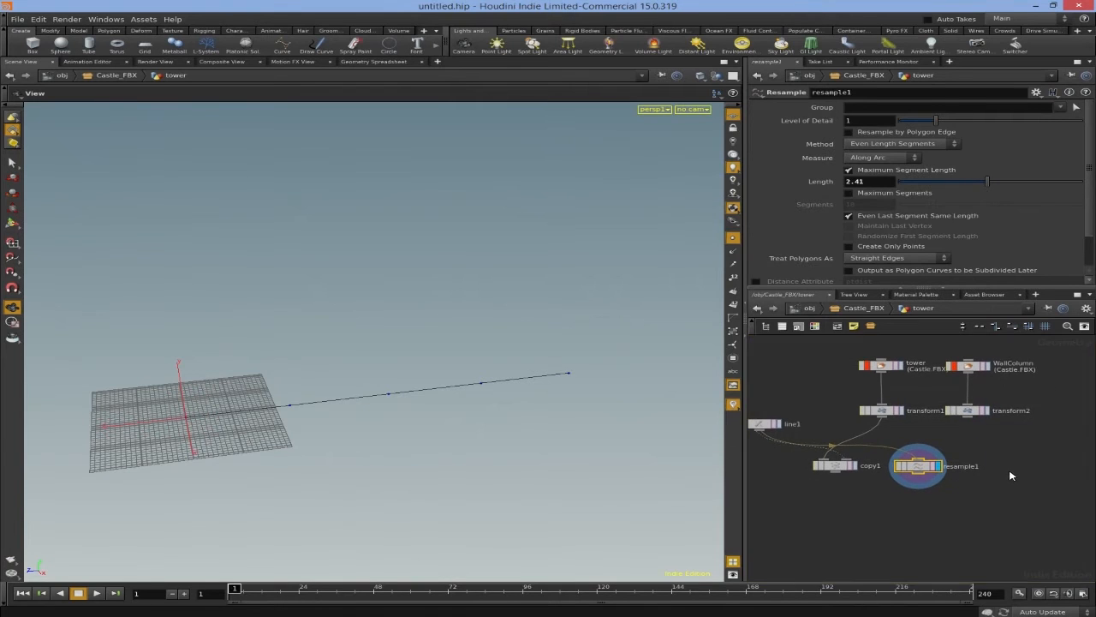
Duplicate the Copy node, wiring the scaled wall column as source and the resampled line as template, and display the columns
{"action": "left_click_drag", "start_coordinate": [850, 473], "coordinate": [955, 517]}
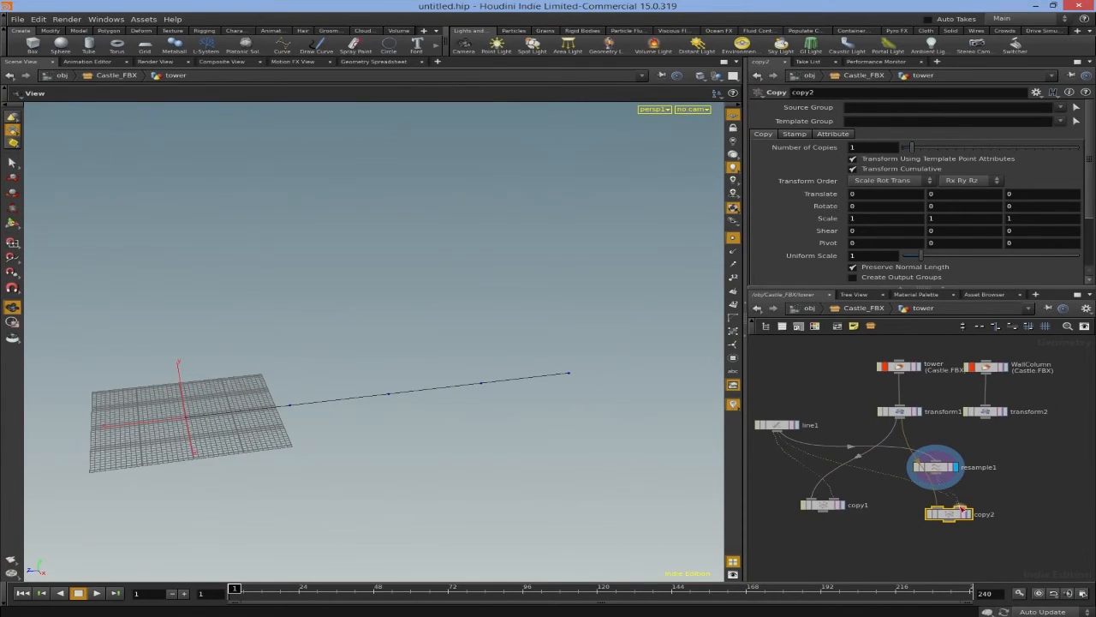
{"action": "left_click_drag", "start_coordinate": [987, 423], "coordinate": [975, 508]}
{"action": "left_click", "coordinate": [971, 515]}
{"action": "left_click_drag", "start_coordinate": [935, 469], "coordinate": [929, 467]}
{"action": "middle_click_drag", "start_coordinate": [896, 522], "coordinate": [907, 510]}
{"action": "left_click_drag", "start_coordinate": [838, 498], "coordinate": [823, 516]}
{"action": "left_click_drag", "start_coordinate": [958, 506], "coordinate": [973, 524]}
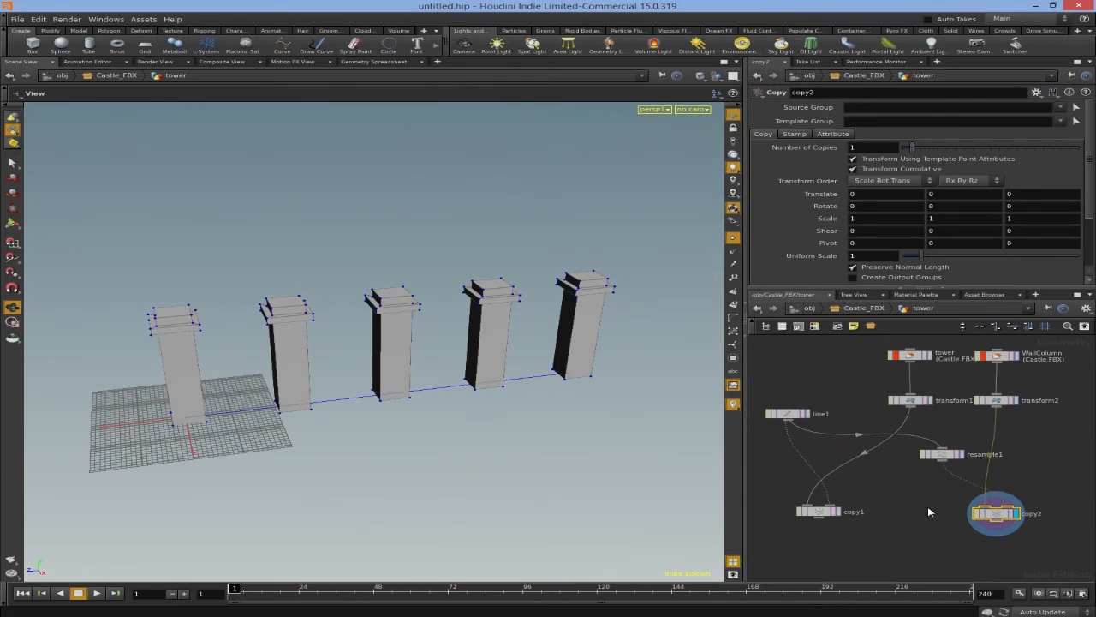
{"action": "middle_click_drag", "start_coordinate": [920, 506], "coordinate": [923, 497]}
{"action": "left_click_drag", "start_coordinate": [1004, 511], "coordinate": [1005, 507]}
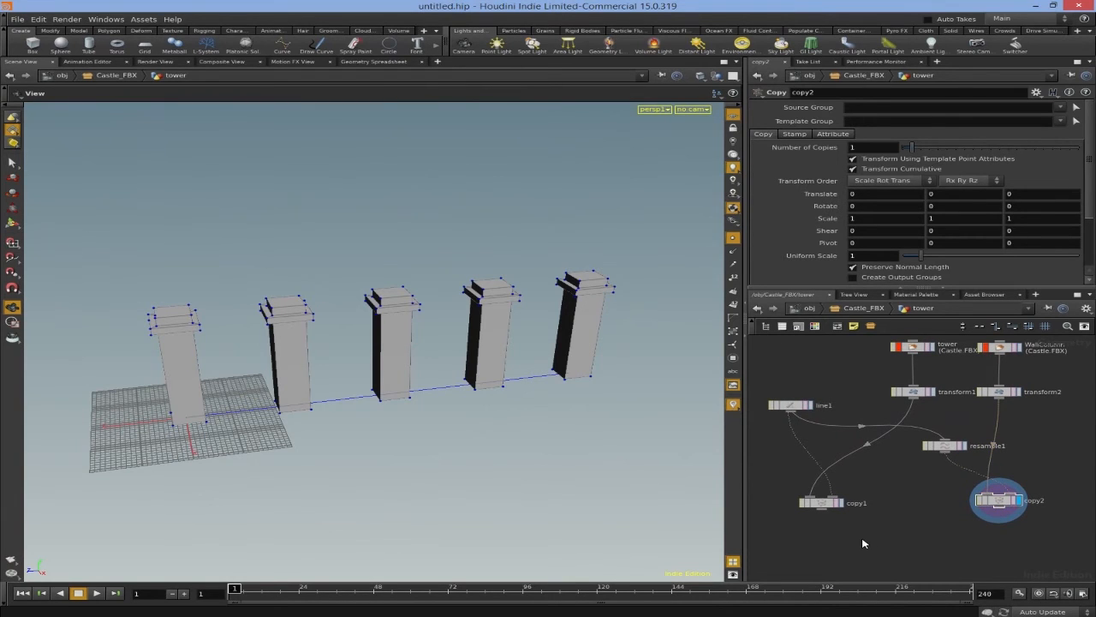
Add a Merge node that combines the tower copies and the wall column copies, and display its result
{"action": "key", "text": "Tab"}
{"action": "type", "text": "merg"}
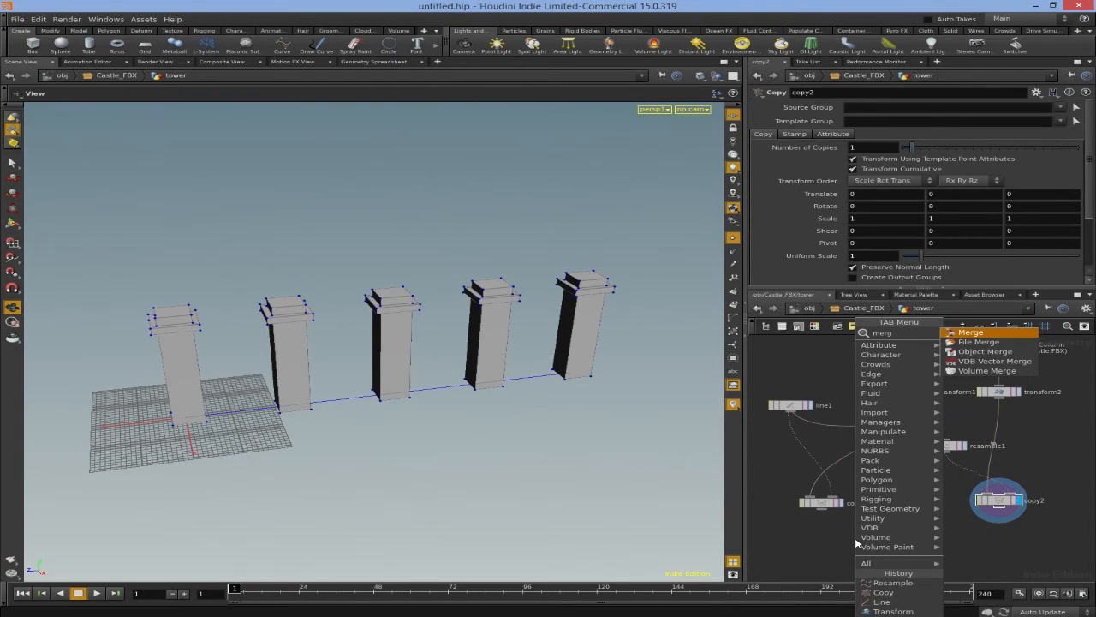
{"action": "key", "text": "Return"}
{"action": "left_click", "coordinate": [888, 543]}
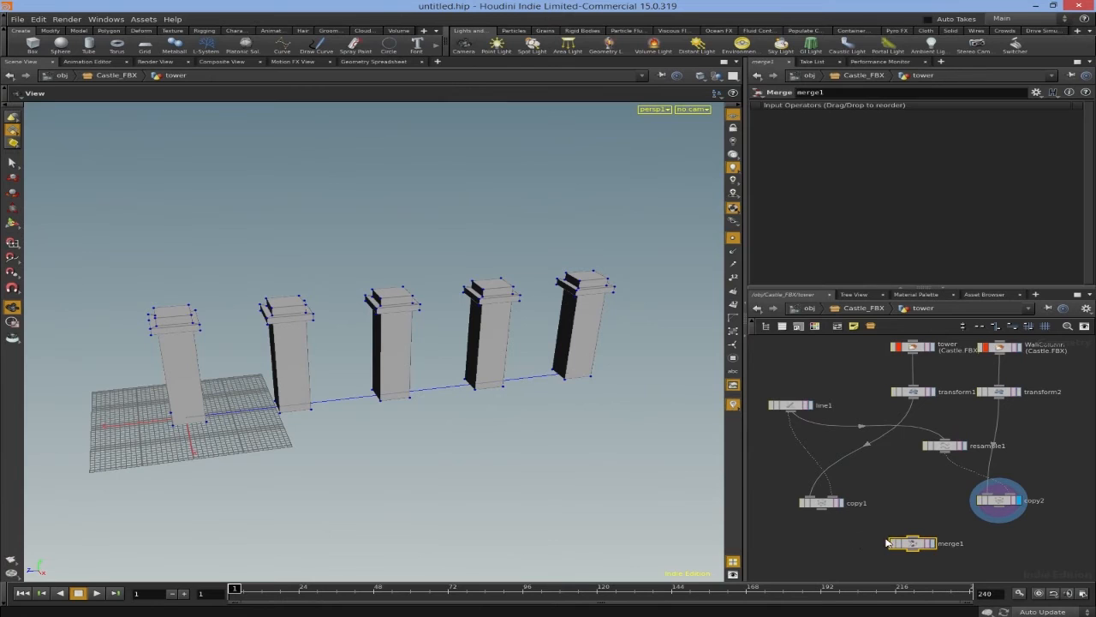
{"action": "left_click_drag", "start_coordinate": [918, 535], "coordinate": [915, 536]}
{"action": "left_click_drag", "start_coordinate": [999, 507], "coordinate": [916, 535]}
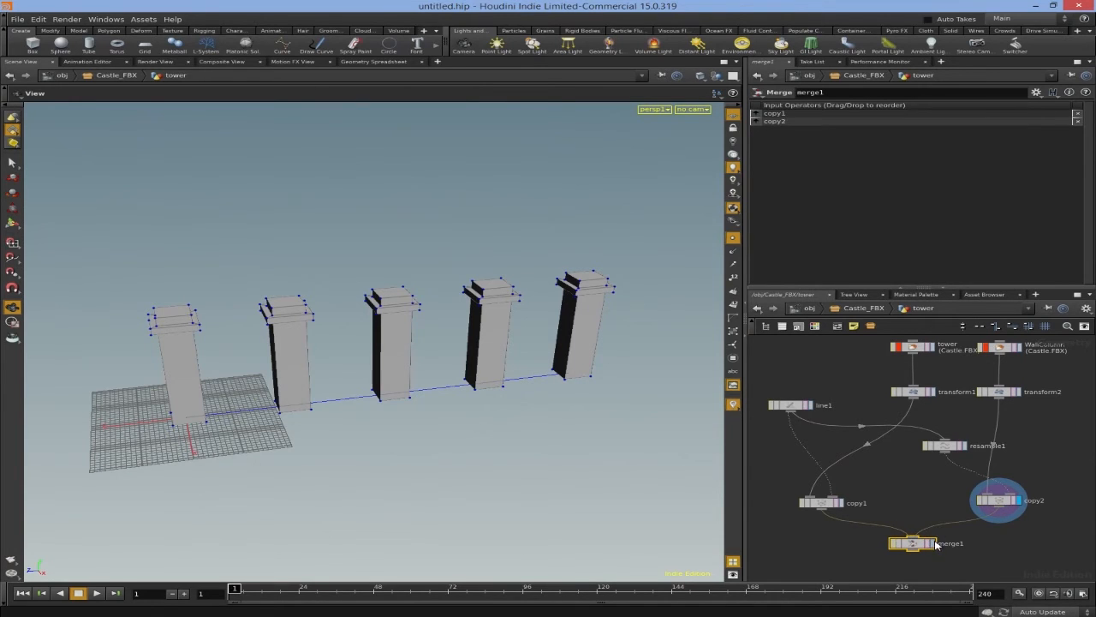
{"action": "left_click", "coordinate": [933, 544]}
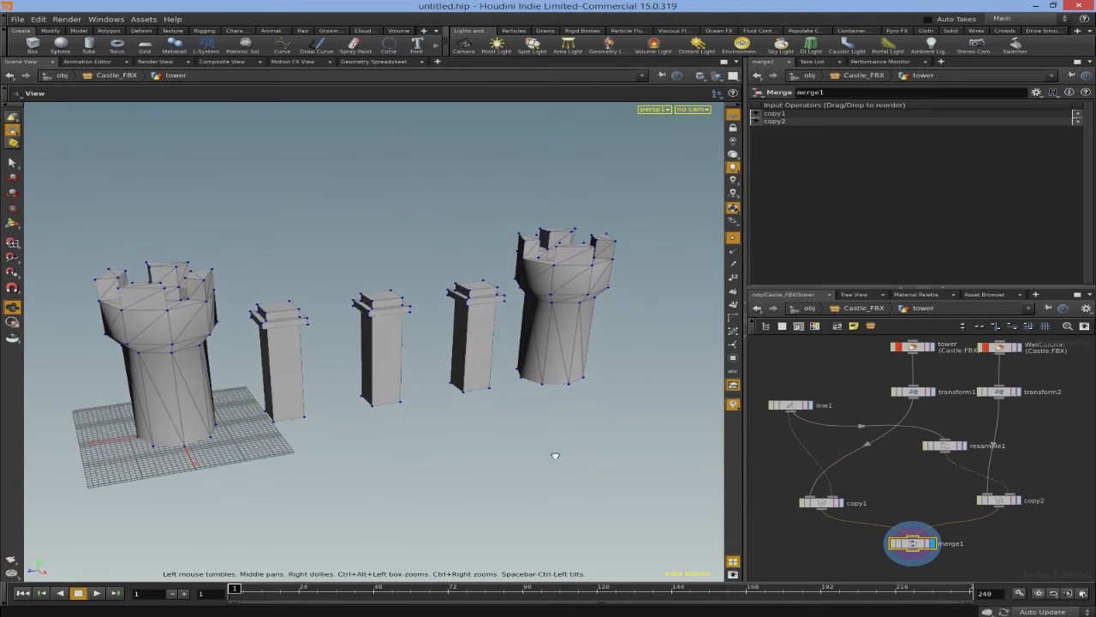
Set the line's length to 12 and the Resample node's maximum segment length to 3.25
{"action": "left_click", "coordinate": [790, 405]}
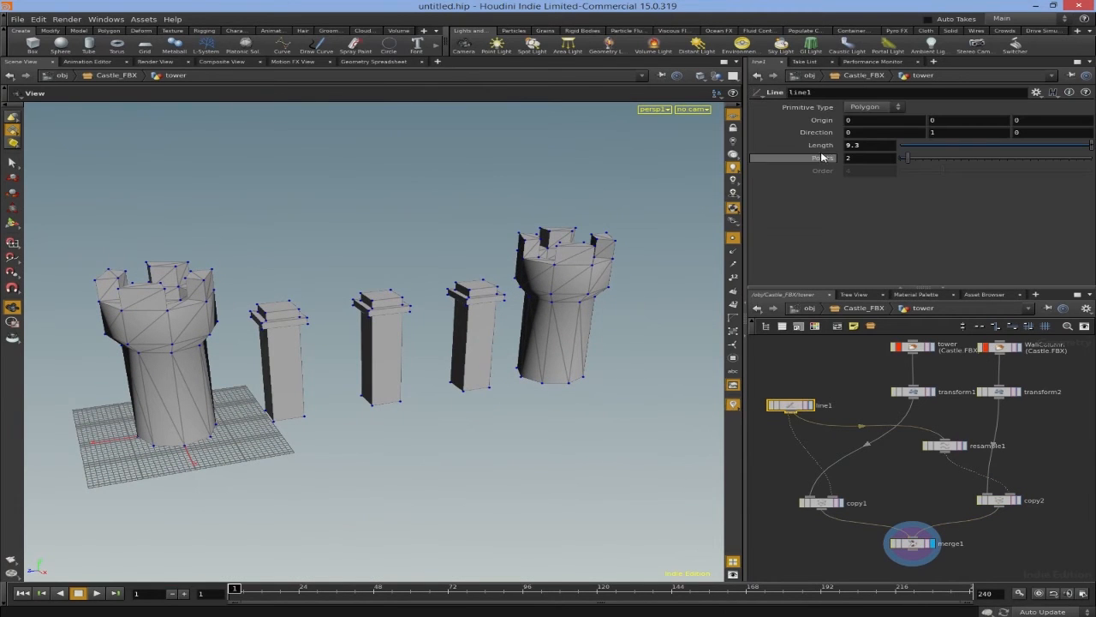
{"action": "middle_click_drag", "start_coordinate": [821, 153], "coordinate": [812, 177]}
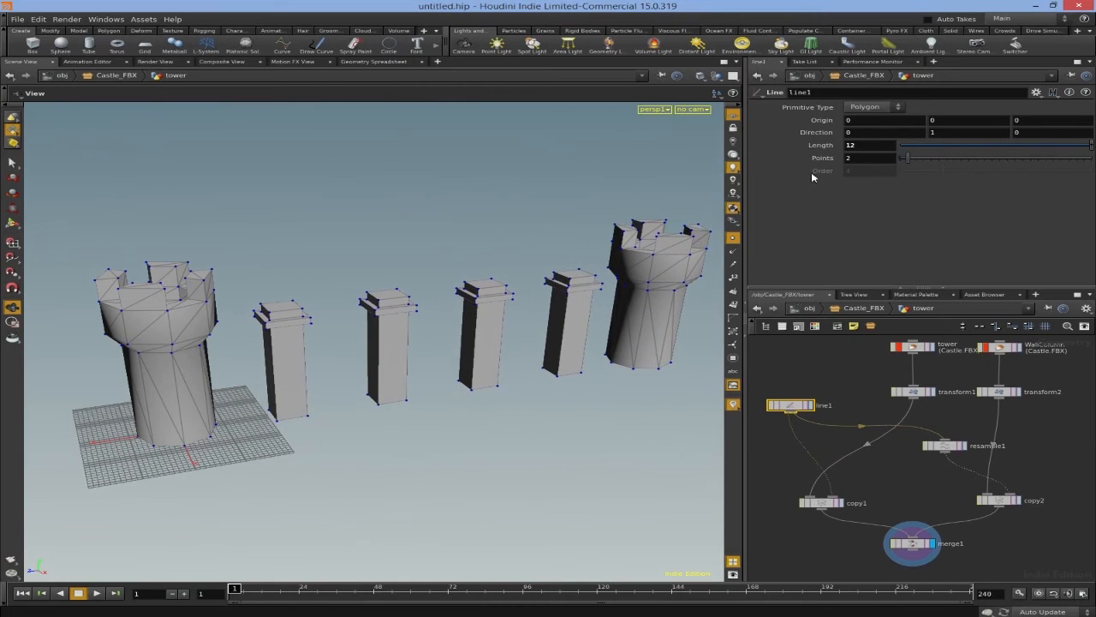
{"action": "left_click", "coordinate": [943, 445]}
{"action": "left_click_drag", "start_coordinate": [996, 182], "coordinate": [1019, 201]}
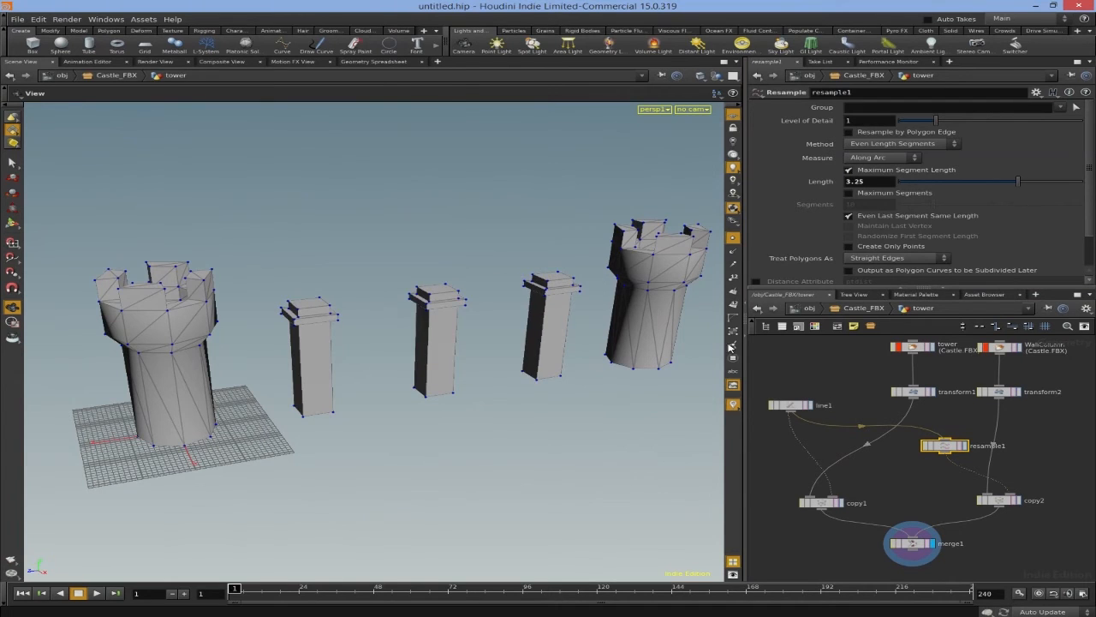
{"action": "left_click_drag", "start_coordinate": [615, 419], "coordinate": [394, 322]}
{"action": "right_click_drag", "start_coordinate": [394, 322], "coordinate": [429, 392]}
{"action": "mouse_move", "coordinate": [429, 392]}
{"action": "left_mouse_down"}
{"action": "mouse_move", "coordinate": [394, 401]}
{"action": "mouse_move", "coordinate": [413, 396]}
{"action": "left_mouse_up"}
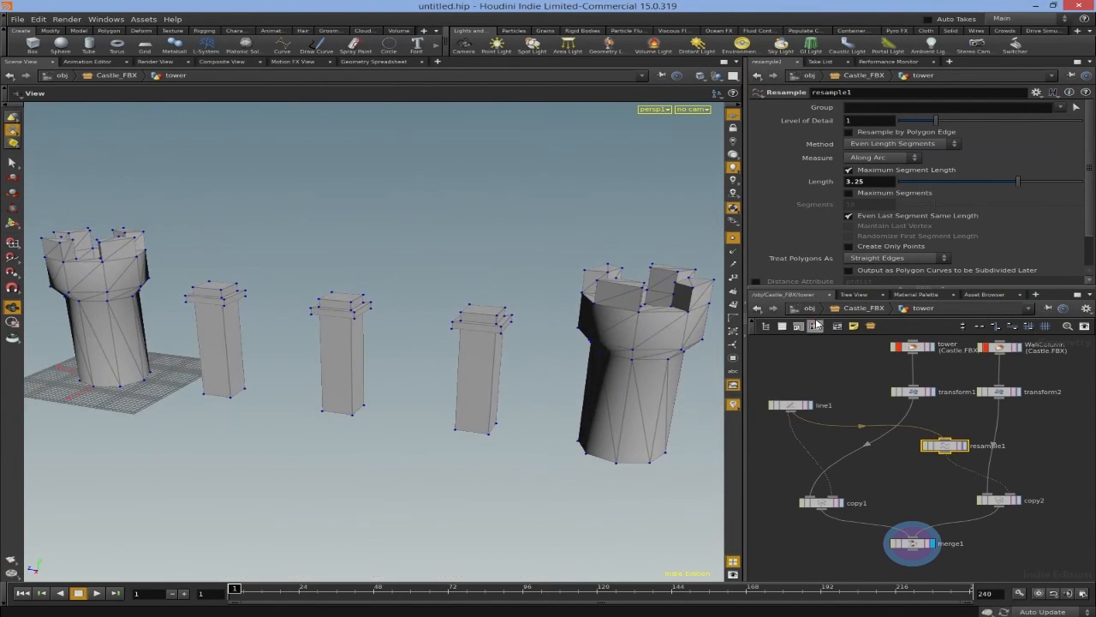
Start creating a digital asset from the Castle_FBX subnet, with the operator name HE_CastleWall_DEMO
{"action": "right_click", "coordinate": [848, 313]}
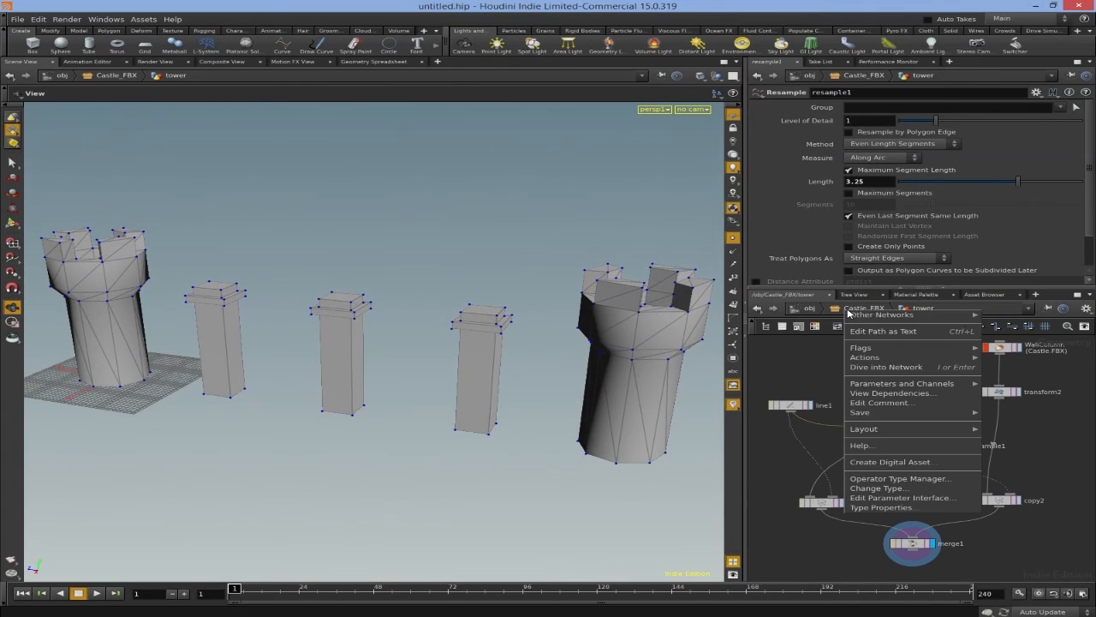
{"action": "left_click", "coordinate": [902, 464]}
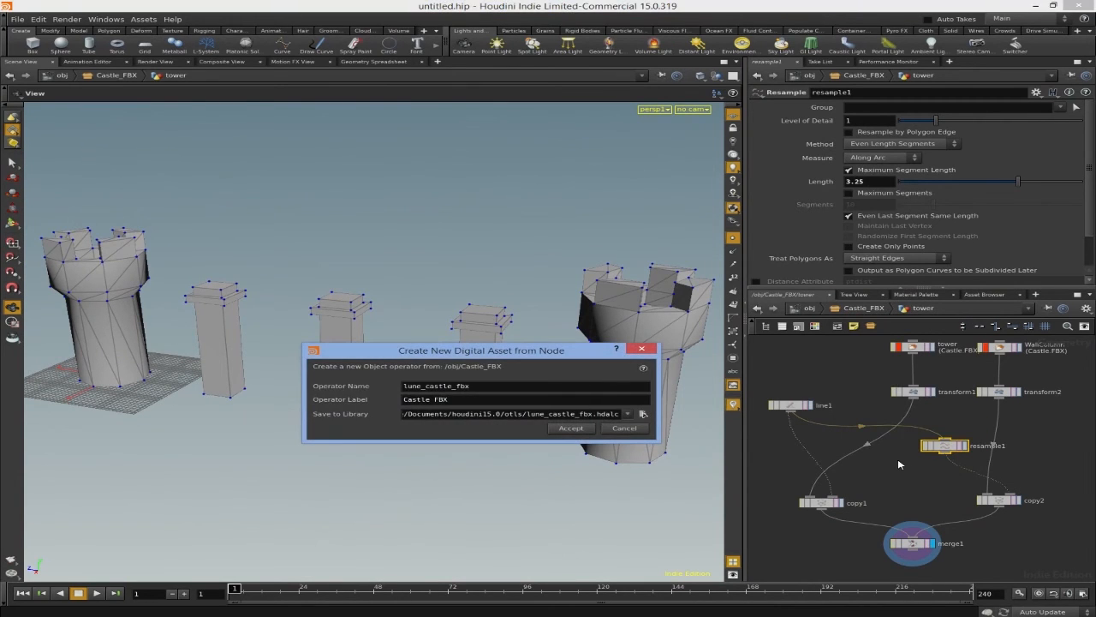
{"action": "double_click", "coordinate": [501, 388]}
{"action": "type", "text": "Castl"}
{"action": "key", "text": "ctrl+a"}
{"action": "type", "text": "HE_CastleWall_DEMO"}
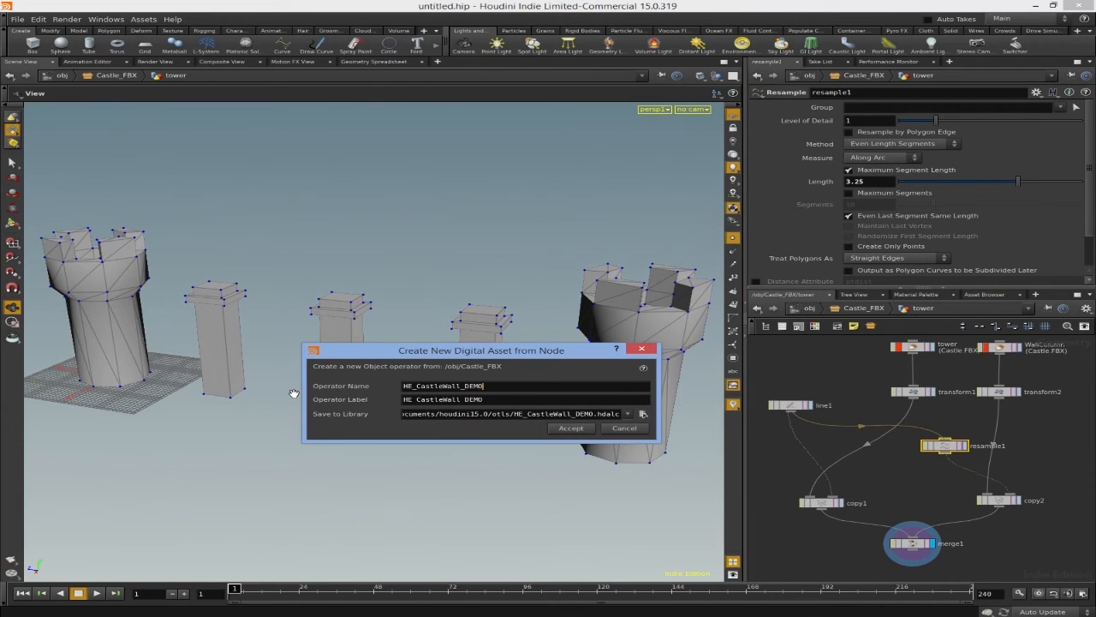
Set the asset library's save location to Documents/HoudiniEngineDemo/Assets/DEMOASSETS and create the digital asset
{"action": "left_click", "coordinate": [644, 413]}
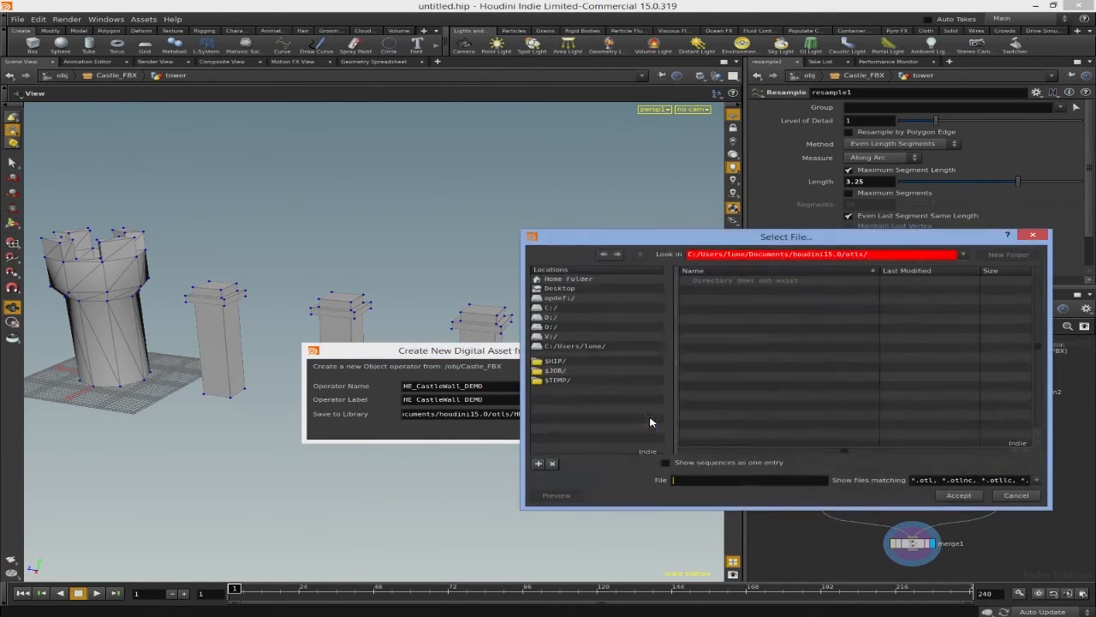
{"action": "left_click", "coordinate": [589, 346]}
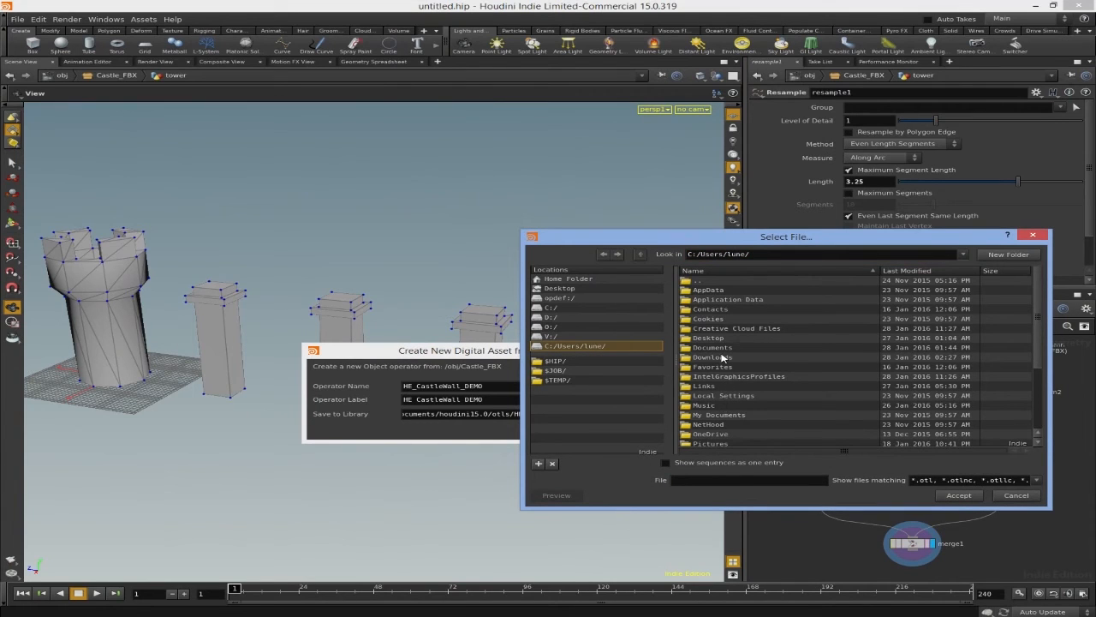
{"action": "double_click", "coordinate": [720, 348]}
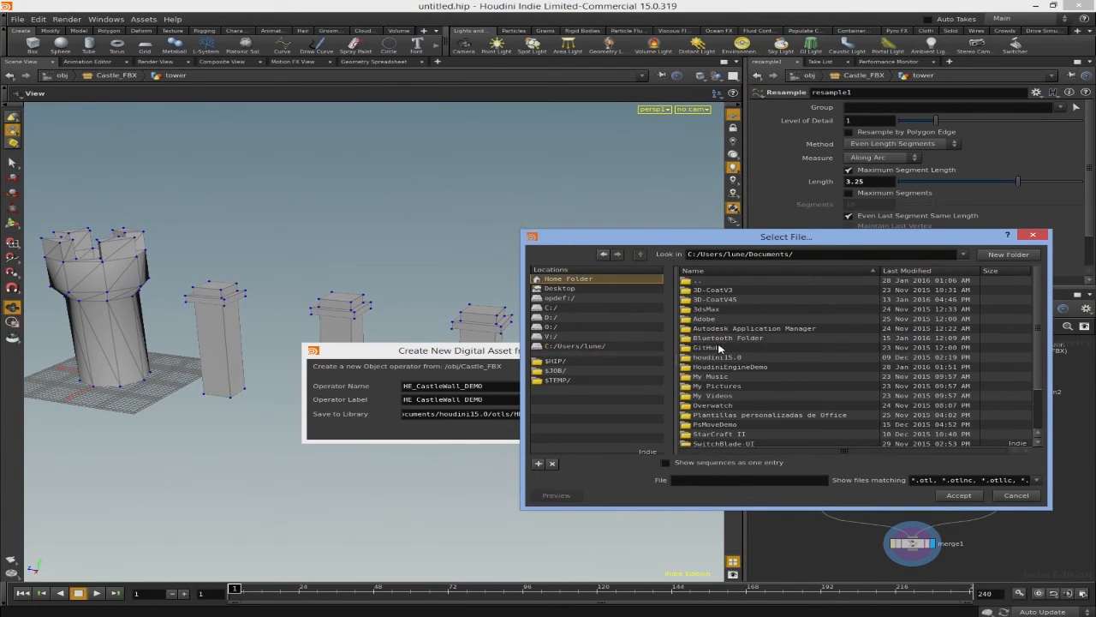
{"action": "double_click", "coordinate": [730, 367]}
{"action": "double_click", "coordinate": [711, 291]}
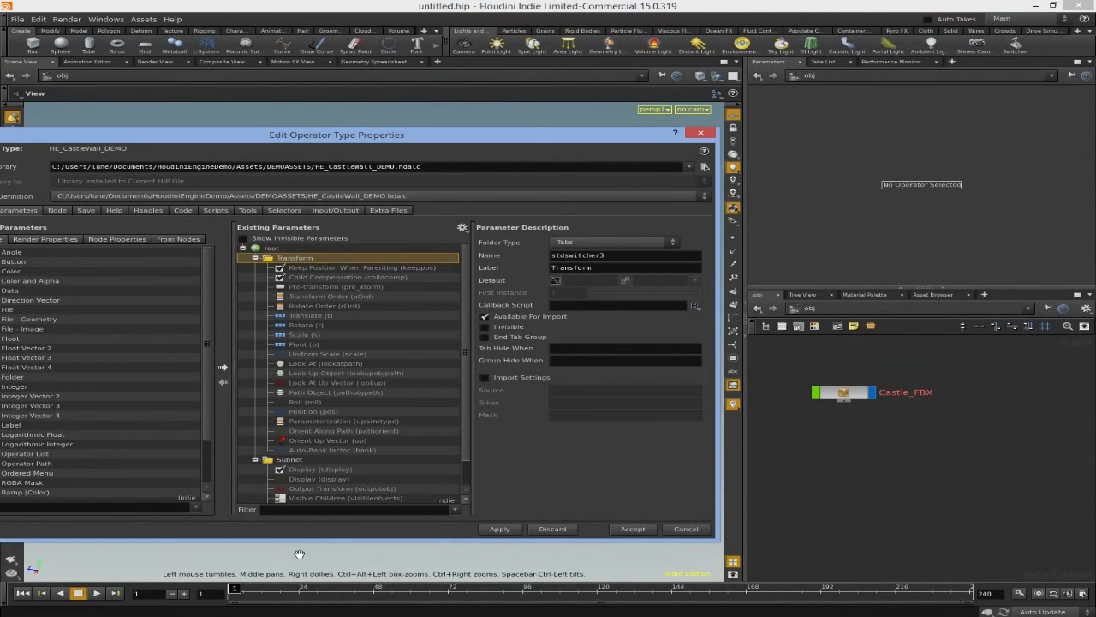
Make all the default Transform and Subnet parameters of the asset invisible
{"action": "scroll", "coordinate": [364, 461], "scroll_direction": "down", "scroll_amount": 1}
{"action": "left_click", "coordinate": [311, 489], "text": "shift"}
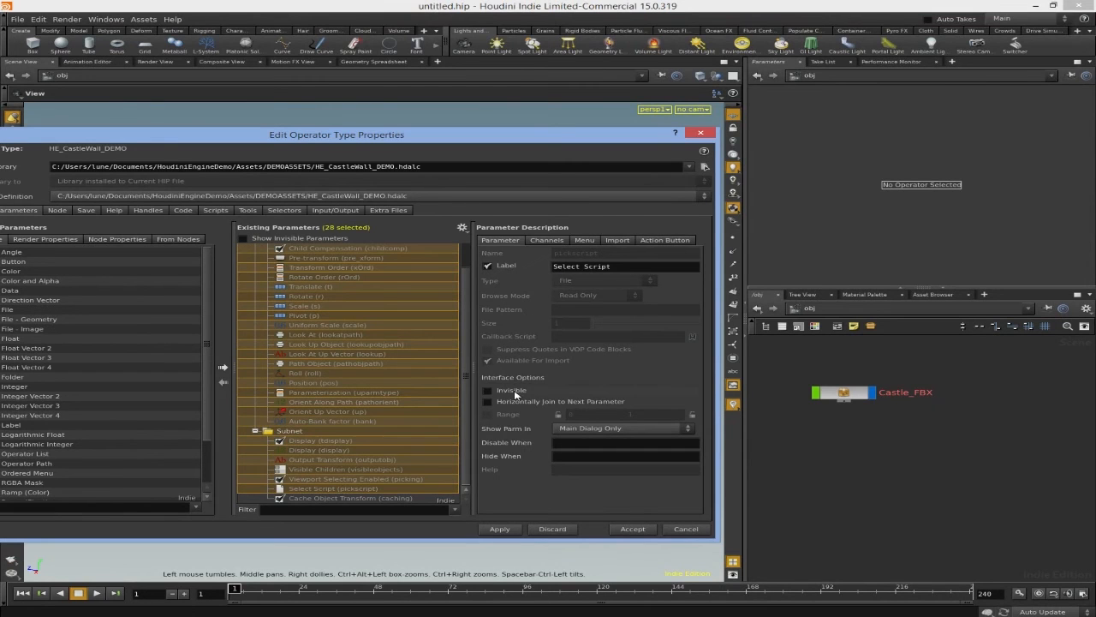
{"action": "left_click", "coordinate": [487, 390]}
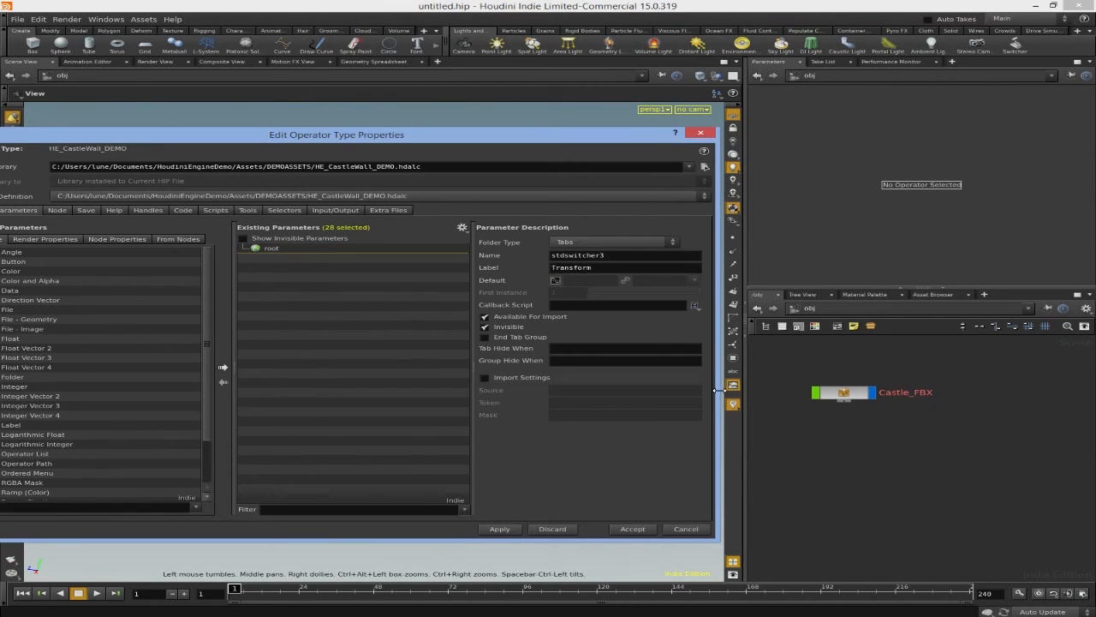
Delete the empty WallColumn object inside Castle_FBX and enter the tower object's network
{"action": "double_click", "coordinate": [857, 399]}
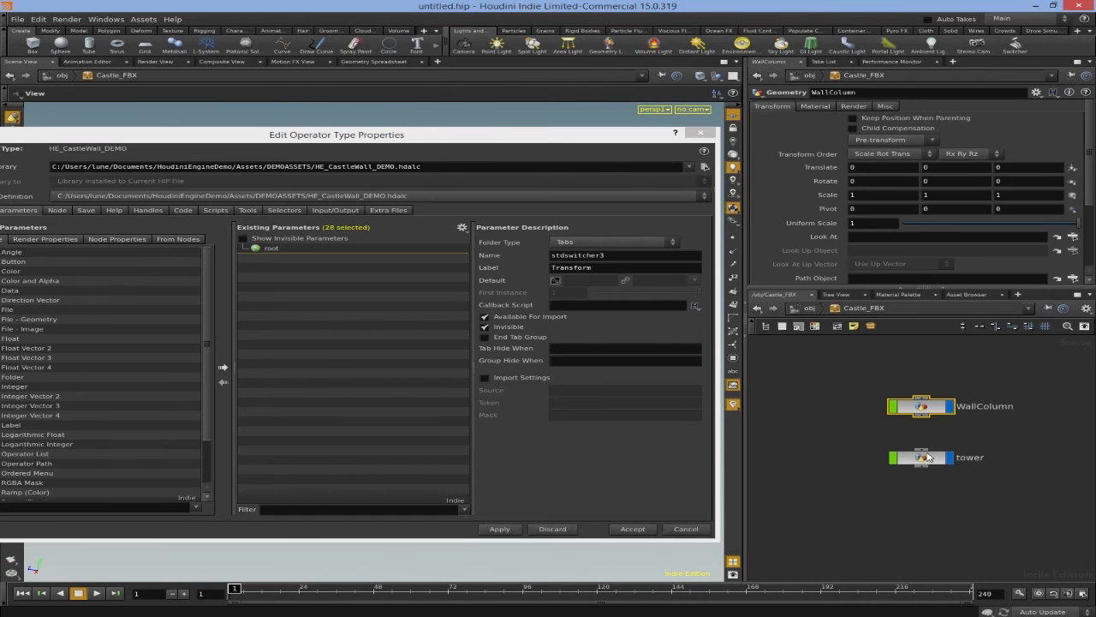
{"action": "double_click", "coordinate": [927, 410]}
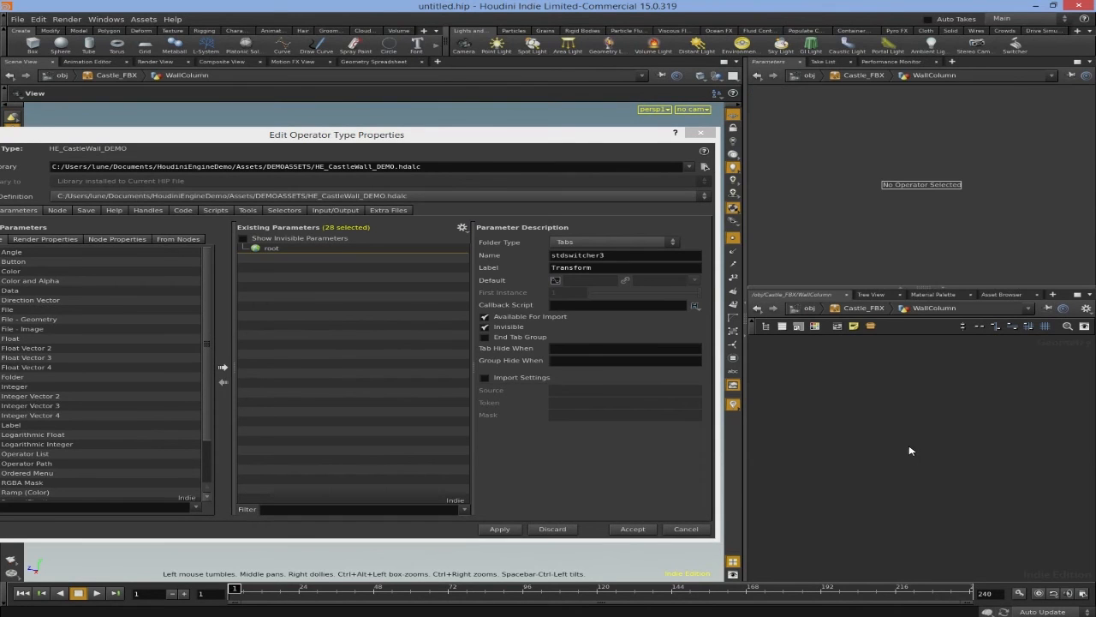
{"action": "left_click", "coordinate": [859, 308]}
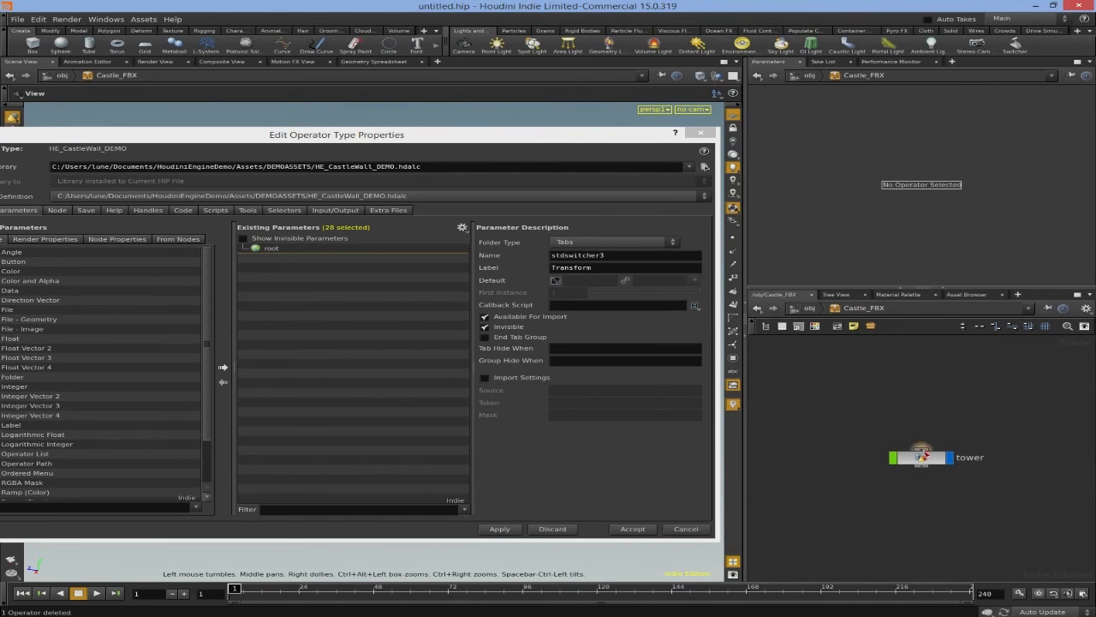
{"action": "double_click", "coordinate": [921, 458]}
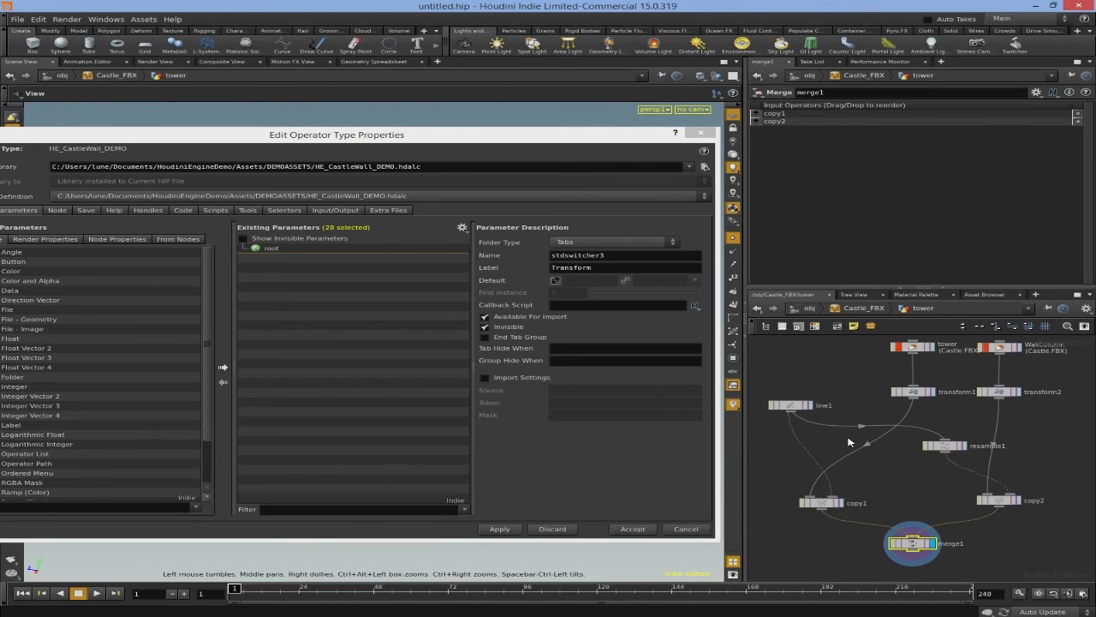
Promote the Length parameters of the Line and Resample nodes to the asset's parameter interface
{"action": "left_click", "coordinate": [795, 407]}
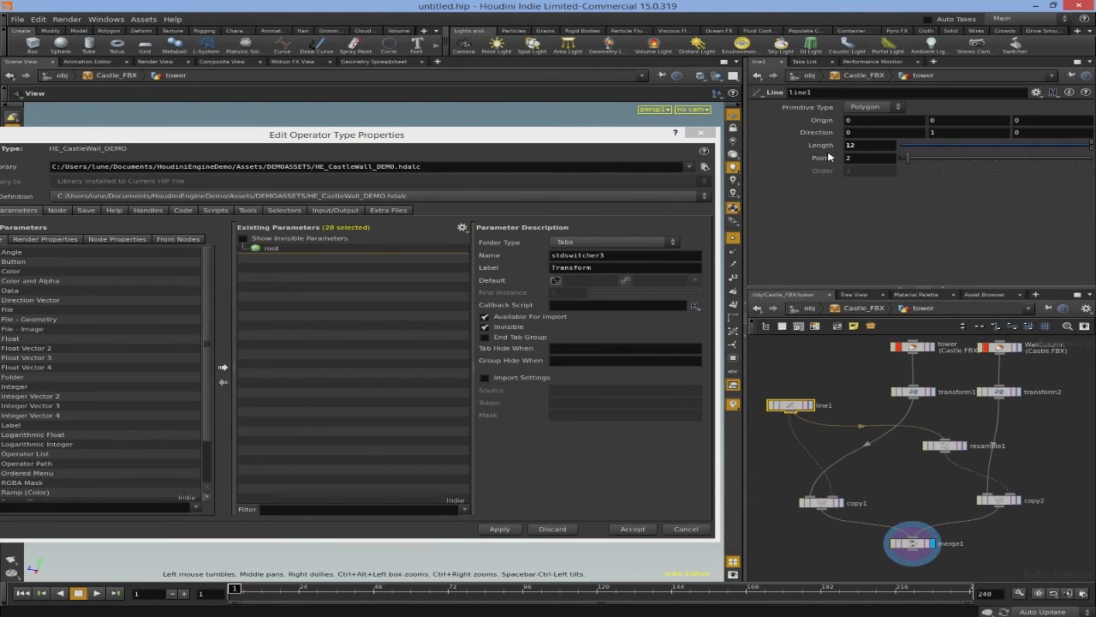
{"action": "left_click_drag", "start_coordinate": [825, 152], "coordinate": [332, 278]}
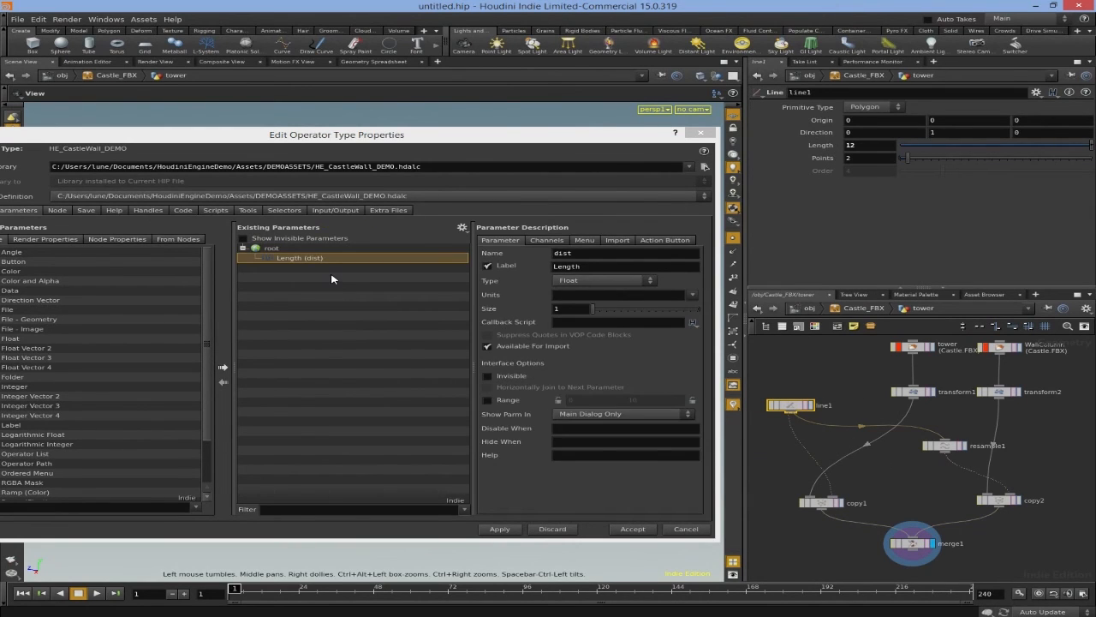
{"action": "left_click", "coordinate": [944, 445]}
{"action": "left_click_drag", "start_coordinate": [824, 182], "coordinate": [311, 316]}
Label the promoted line length Castle_Lenght and the resample length Column_Distance, and accept the asset's type properties
{"action": "left_click", "coordinate": [301, 258]}
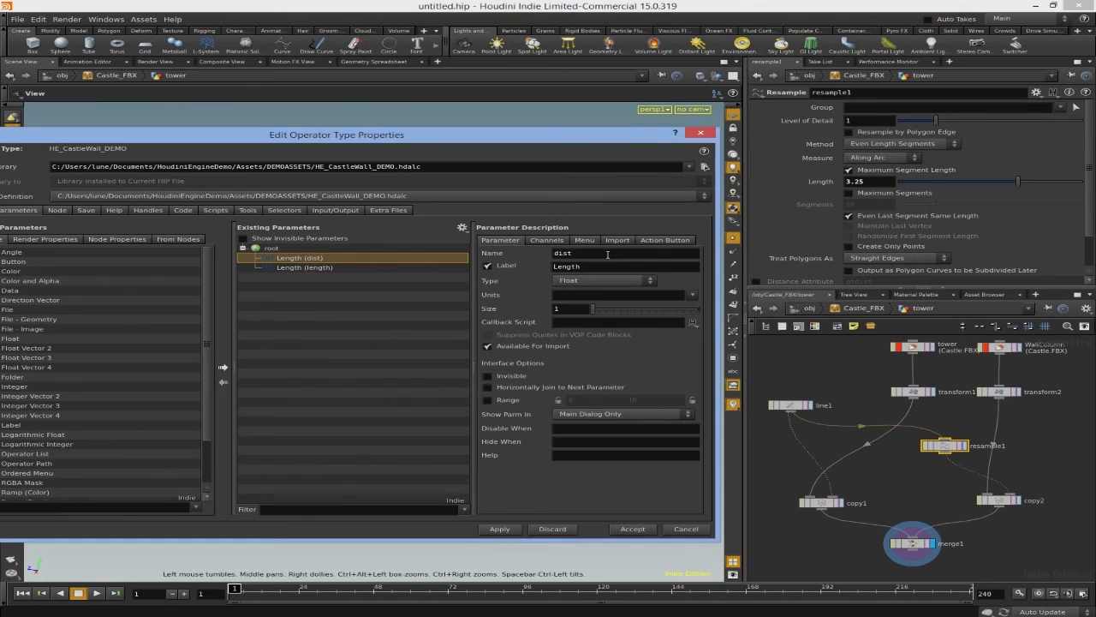
{"action": "double_click", "coordinate": [567, 267]}
{"action": "type", "text": "Castle_Lenght"}
{"action": "left_click", "coordinate": [305, 268]}
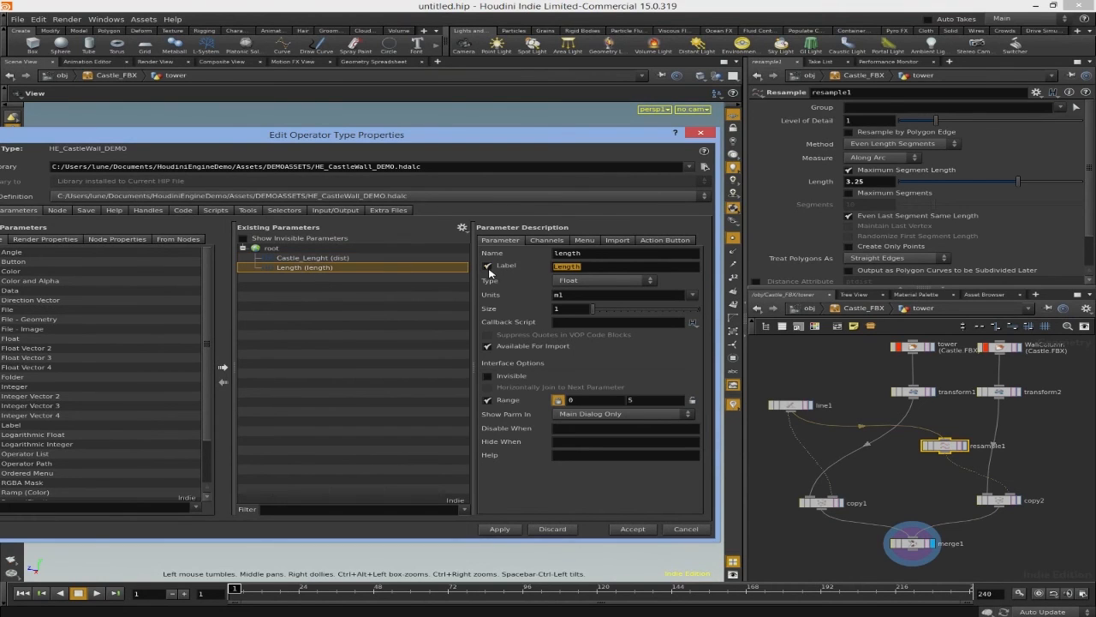
{"action": "type", "text": "Column_Distance"}
{"action": "left_click", "coordinate": [504, 530]}
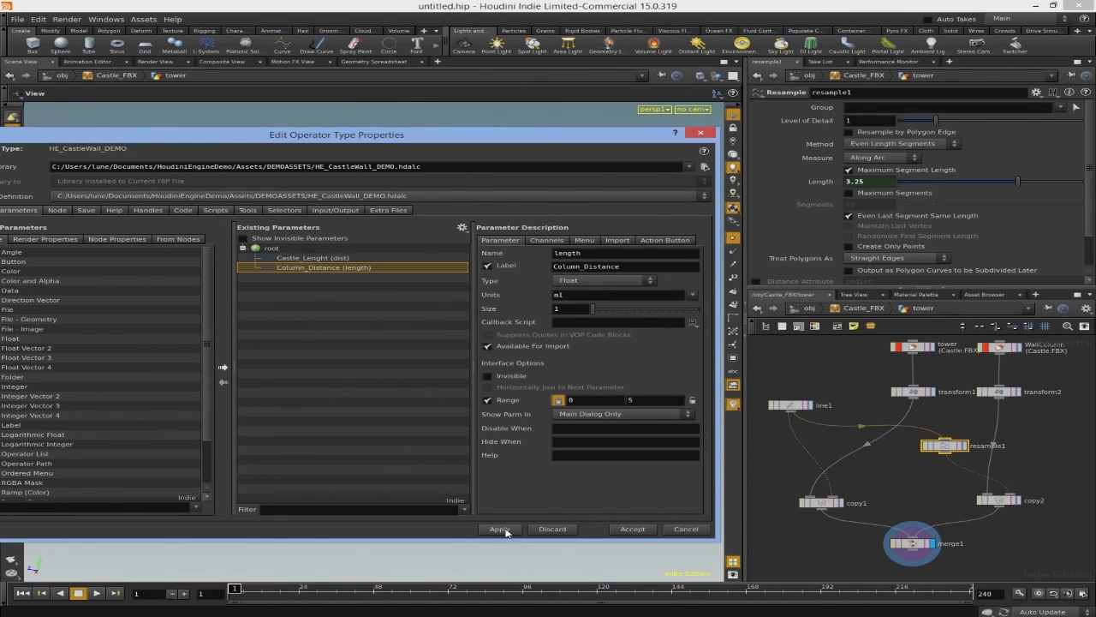
{"action": "left_click", "coordinate": [624, 530]}
Switch to the HoudiniEngineDemo project in Unity and delete the existing model from the scene
{"action": "middle_click_drag", "start_coordinate": [470, 482], "coordinate": [492, 484]}
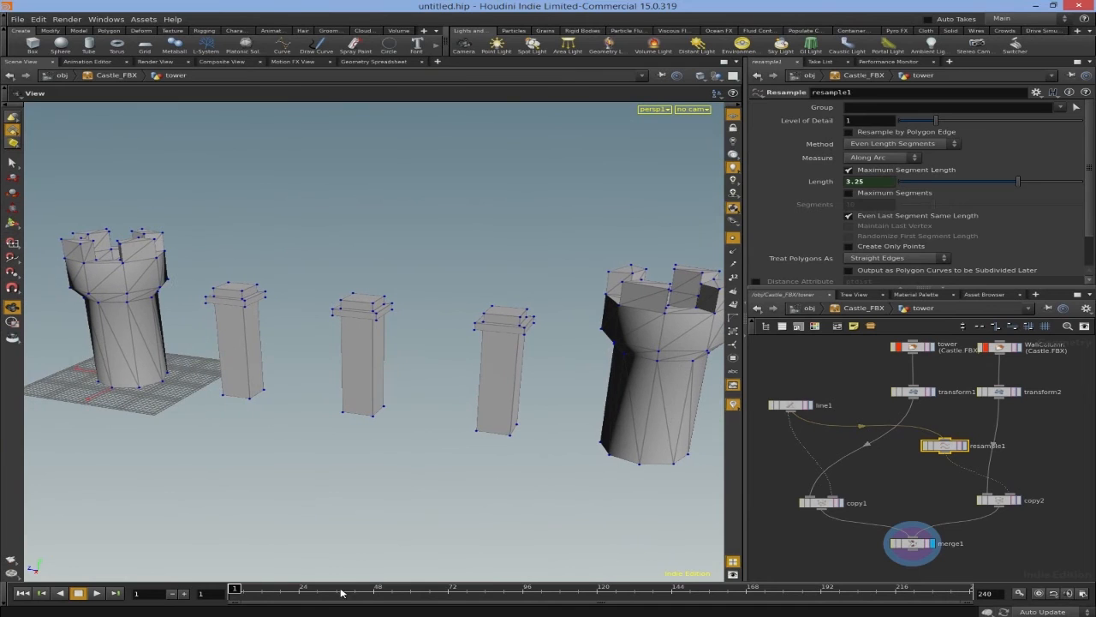
{"action": "mouse_move", "coordinate": [312, 615]}
{"action": "left_click", "coordinate": [326, 542]}
{"action": "left_click_drag", "start_coordinate": [351, 318], "coordinate": [454, 316], "text": "alt"}
{"action": "left_click_drag", "start_coordinate": [315, 135], "coordinate": [754, 297]}
{"action": "key", "text": "Delete"}
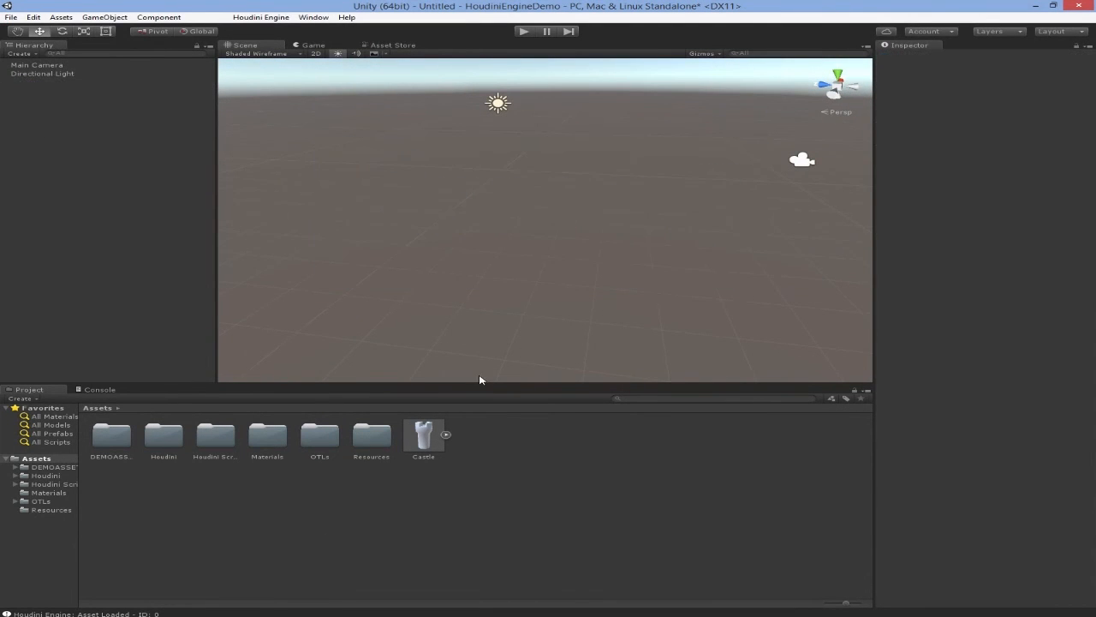
Place the HE_CastleWall_DEMO asset from the DEMOASSETS folder into the Unity scene
{"action": "left_click", "coordinate": [53, 467]}
{"action": "left_click", "coordinate": [210, 457]}
{"action": "left_click", "coordinate": [165, 449]}
{"action": "left_click_drag", "start_coordinate": [166, 449], "coordinate": [412, 229]}
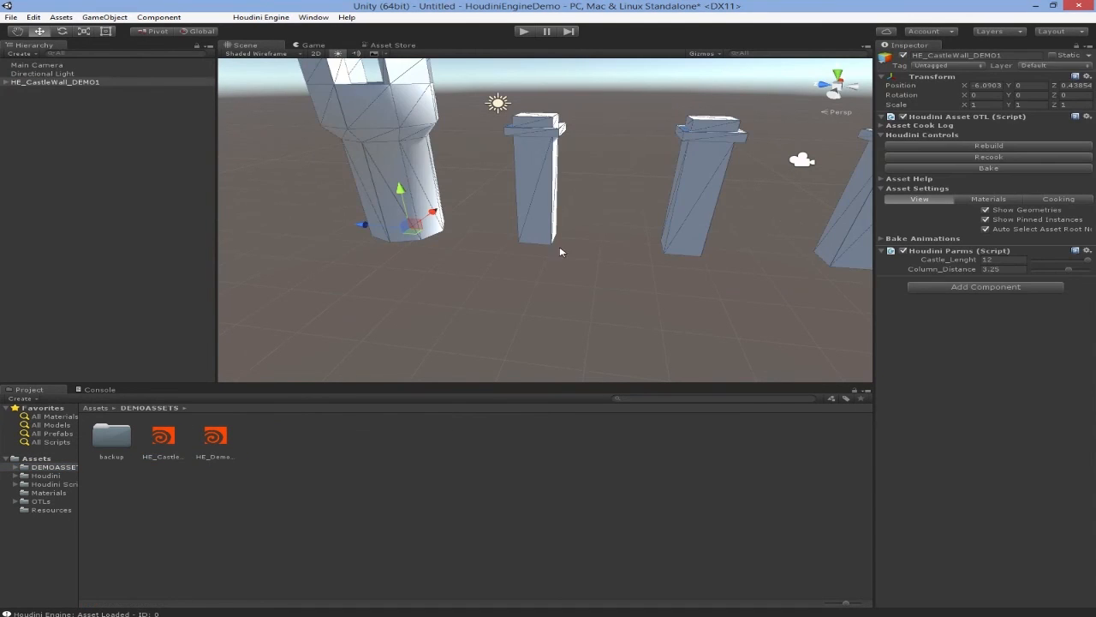
{"action": "scroll", "coordinate": [553, 287], "scroll_direction": "down", "scroll_amount": 5}
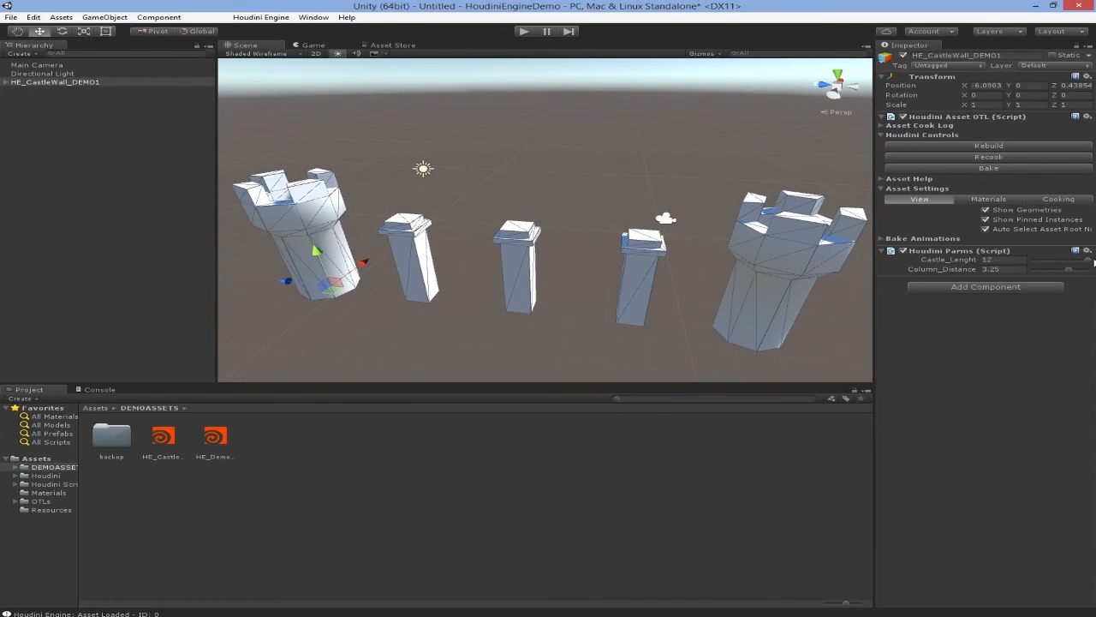
Set the castle wall asset's Castle_Lenght to 20
{"action": "mouse_move", "coordinate": [1088, 260]}
{"action": "left_mouse_down"}
{"action": "mouse_move", "coordinate": [1069, 259]}
{"action": "mouse_move", "coordinate": [1094, 260]}
{"action": "left_mouse_up"}
{"action": "left_click_drag", "start_coordinate": [996, 259], "coordinate": [948, 262]}
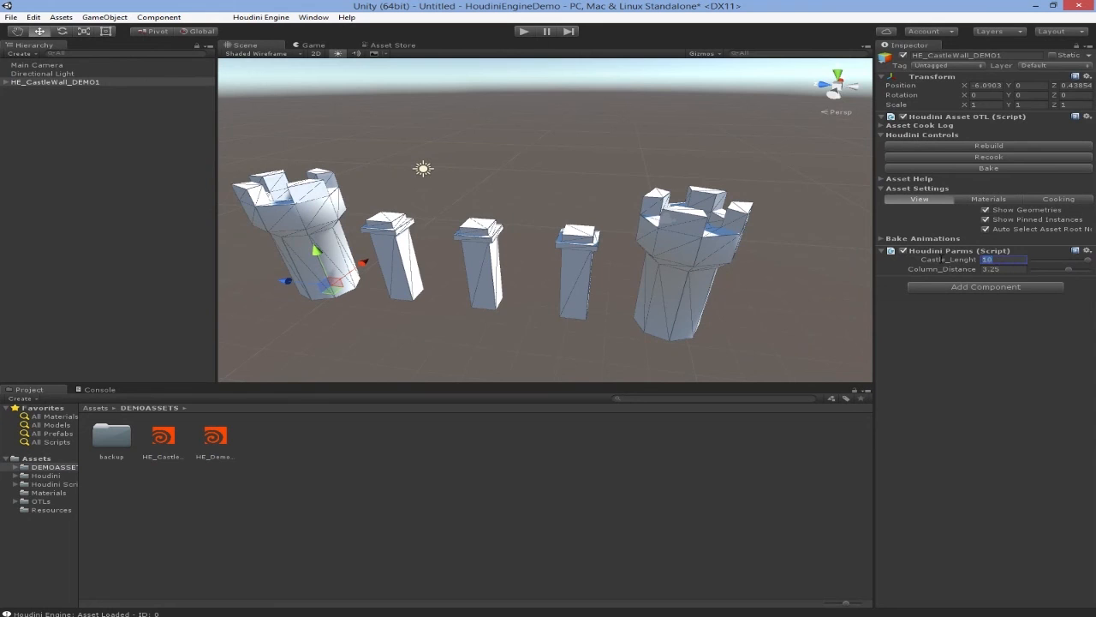
{"action": "type", "text": "20"}
{"action": "key", "text": "Return"}
Reduce the castle wall asset's Column_Distance to about 2.56 to place the columns closer together
{"action": "key", "text": "s"}
{"action": "right_click_drag", "start_coordinate": [743, 261], "coordinate": [658, 227]}
{"action": "middle_click_drag", "start_coordinate": [616, 241], "coordinate": [722, 251]}
{"action": "left_click_drag", "start_coordinate": [1074, 271], "coordinate": [1052, 269]}
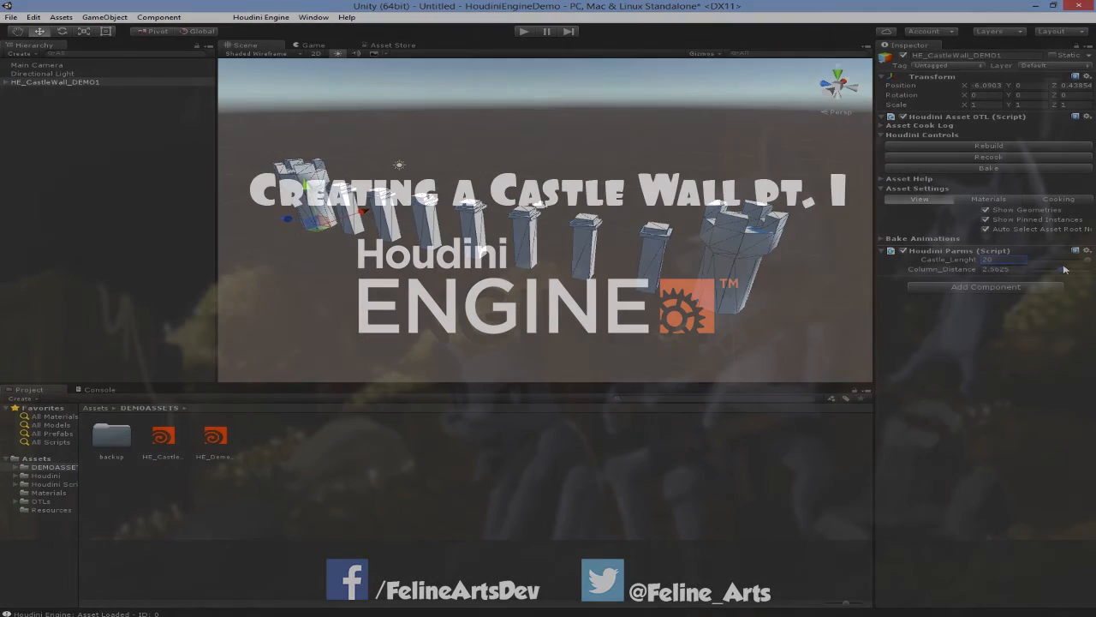